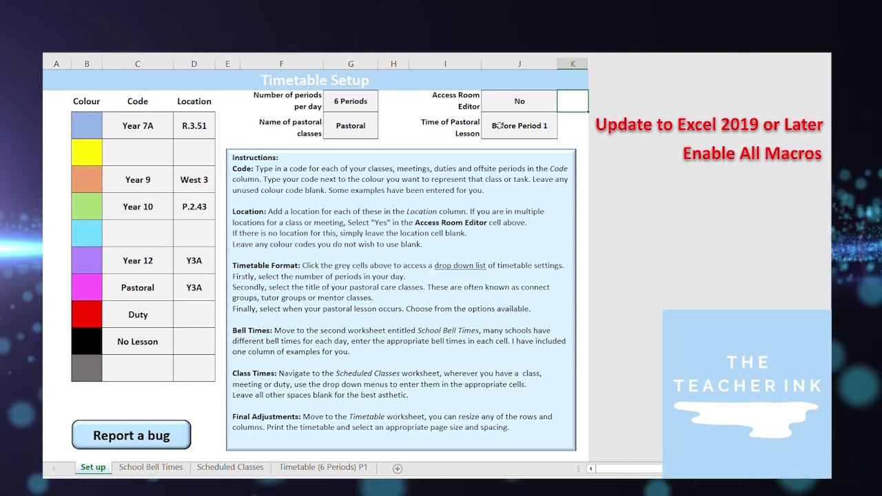
- Review the periods-per-day, pastoral class name and pastoral lesson timing settings on Set up
click(352, 101)
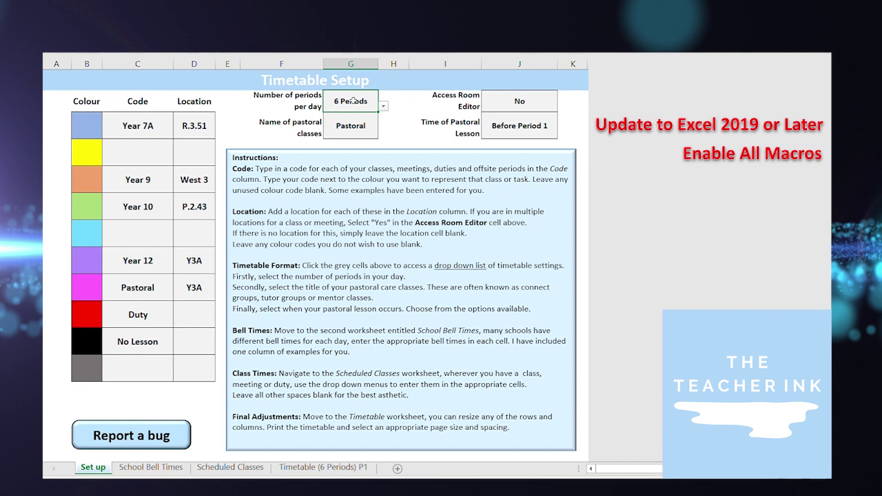
click(383, 106)
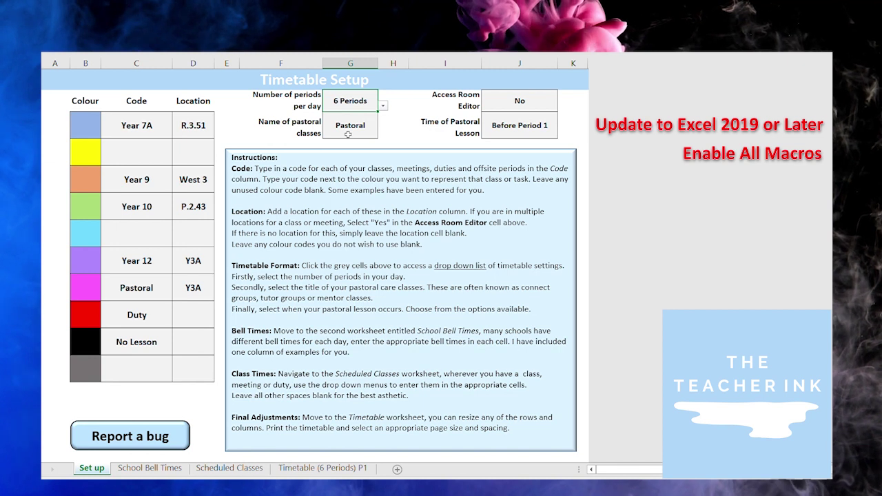
click(348, 135)
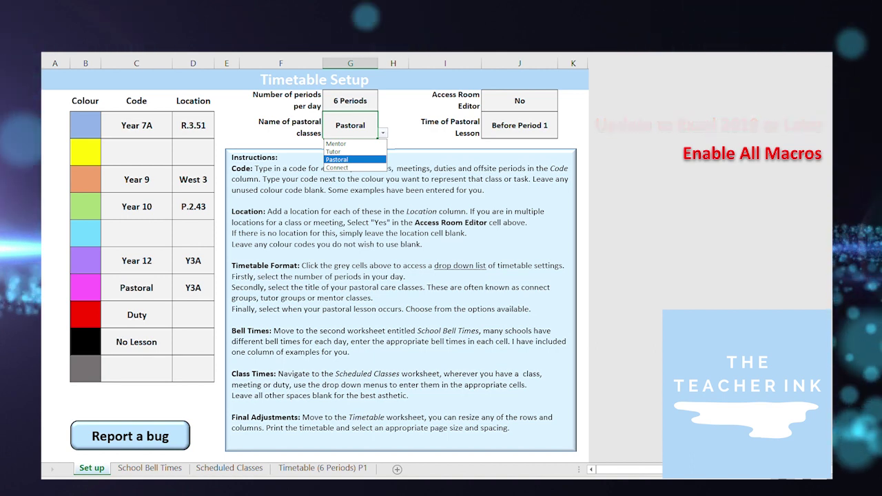
key(Escape)
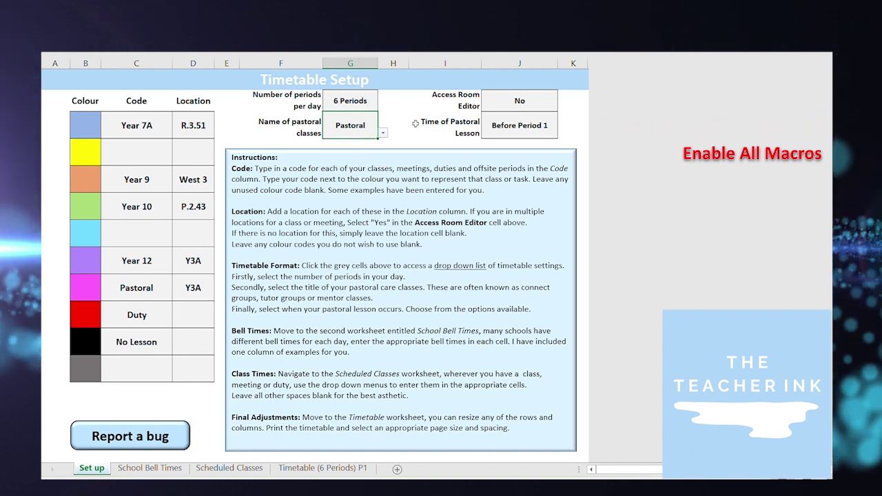
click(513, 125)
key(alt+Down)
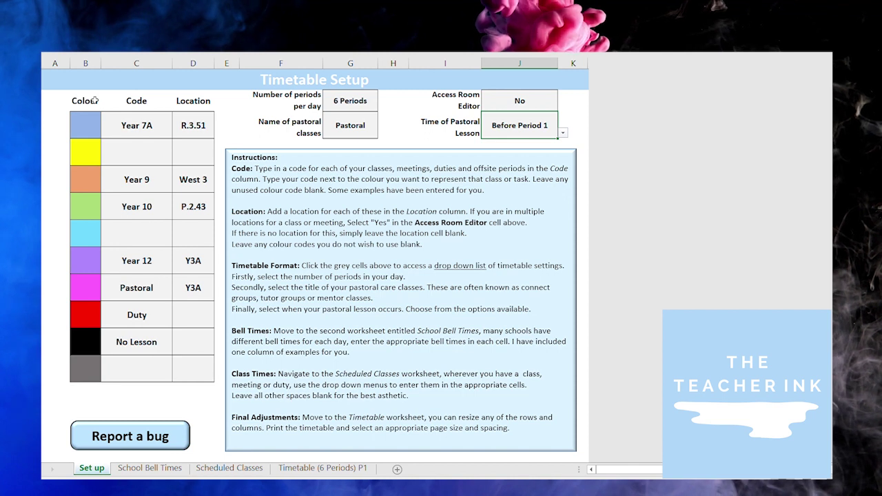
- Inspect the colour swatches and the Year 7A, Duty and No Lesson code entries
drag(93, 117, 85, 375)
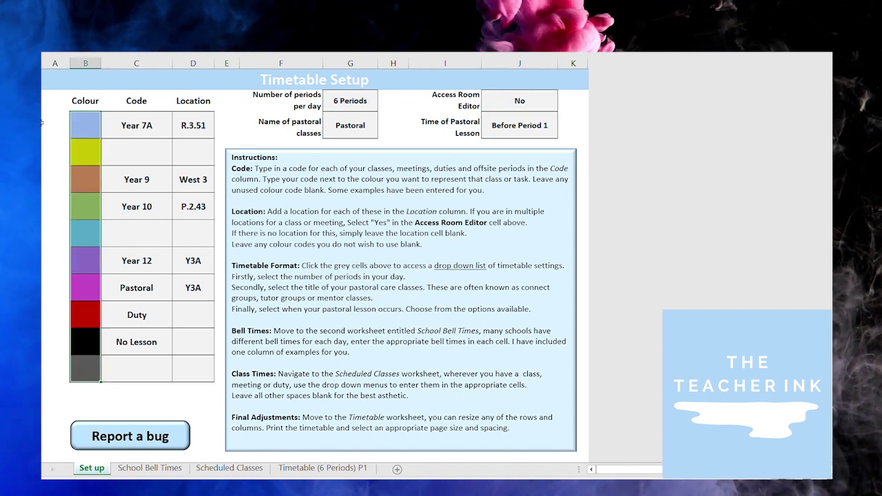
click(127, 136)
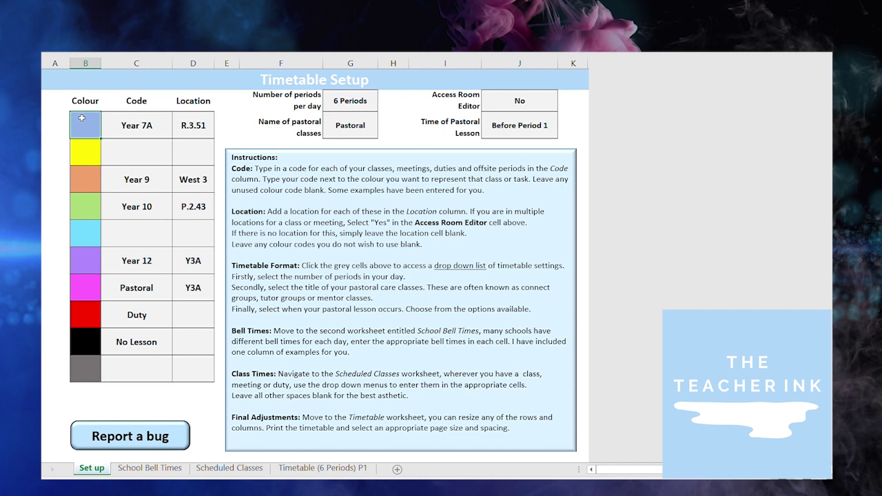
click(128, 131)
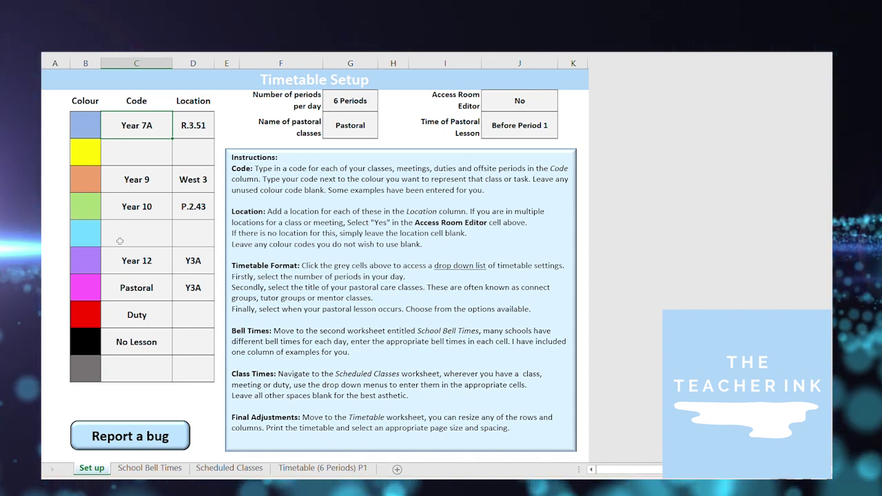
click(124, 295)
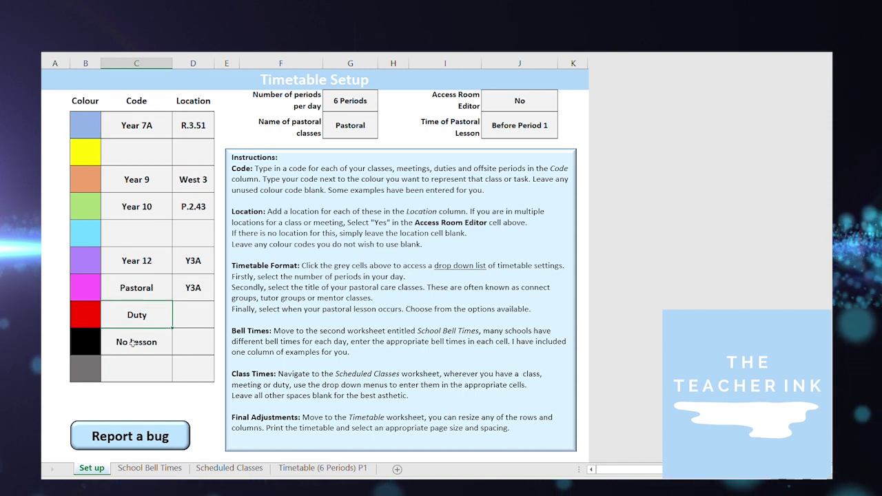
drag(83, 346, 123, 348)
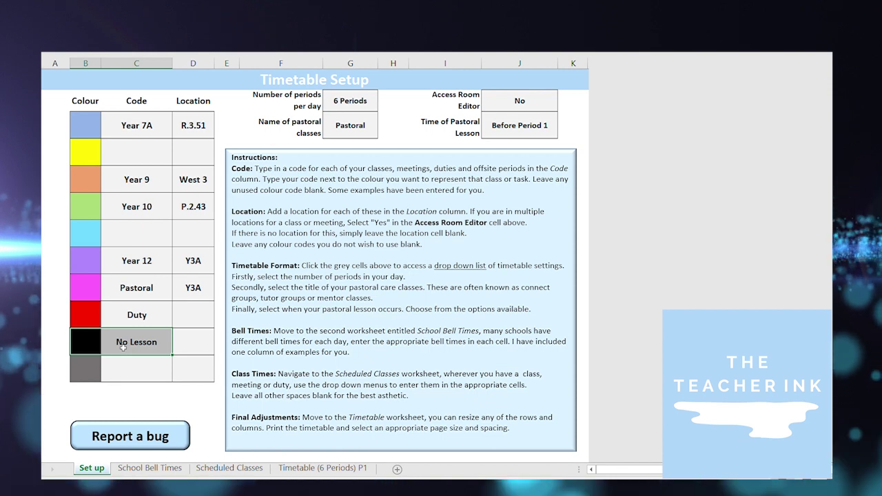
key(Right)
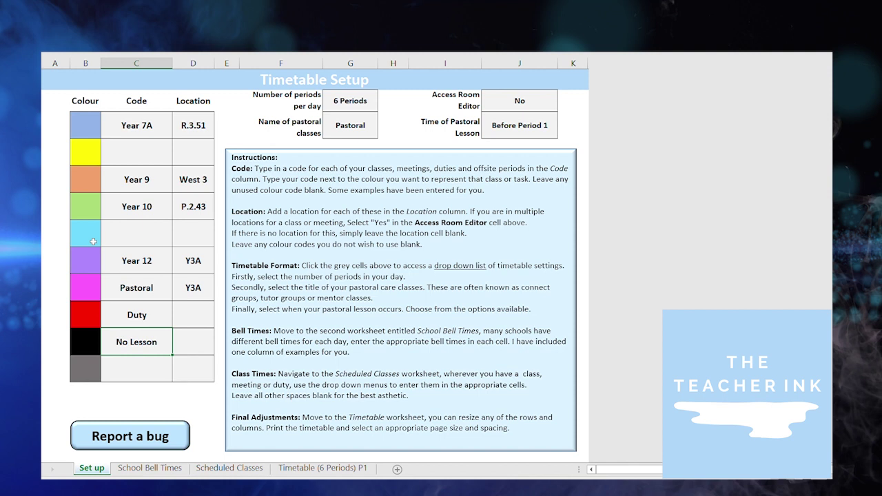
- Enter E8B as the location for the Year 7B class code
drag(131, 233, 190, 235)
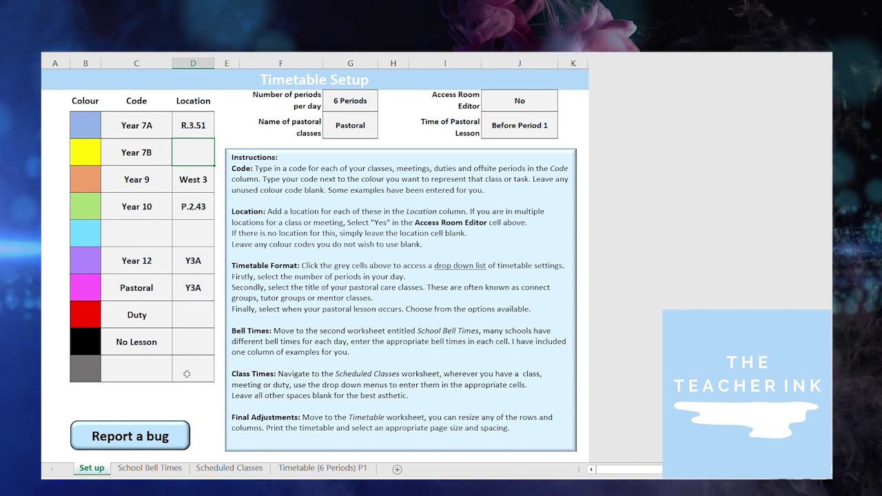
text(E8B)
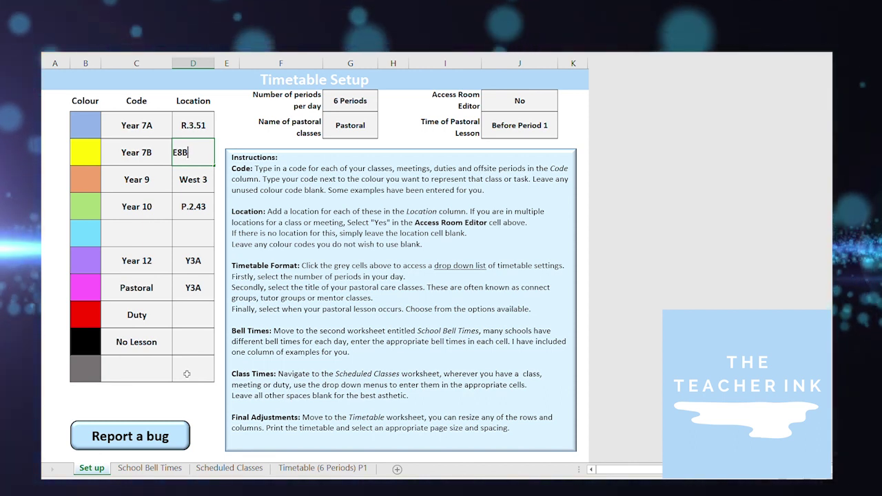
key(Return)
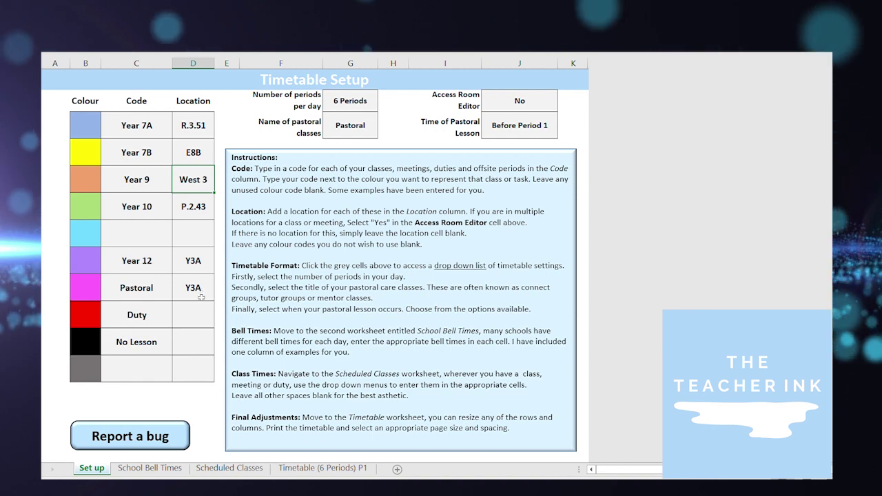
click(225, 125)
scroll(241, 195, down, 1)
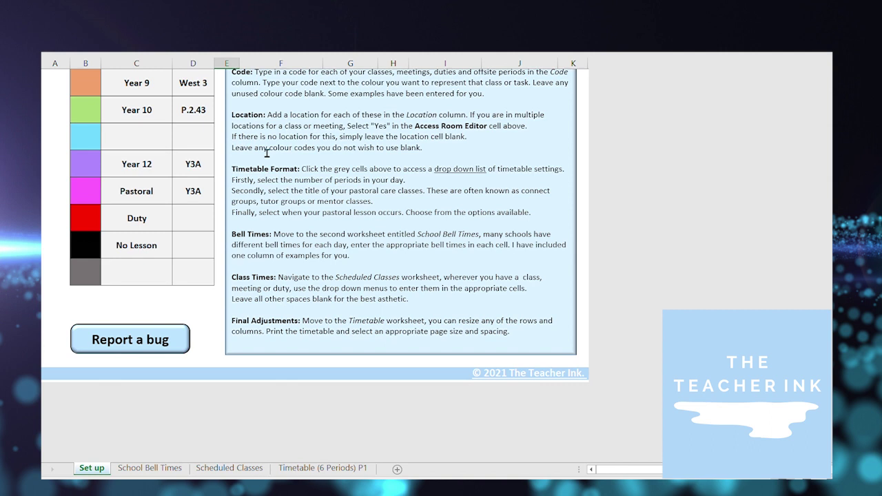
scroll(240, 152, up, 1)
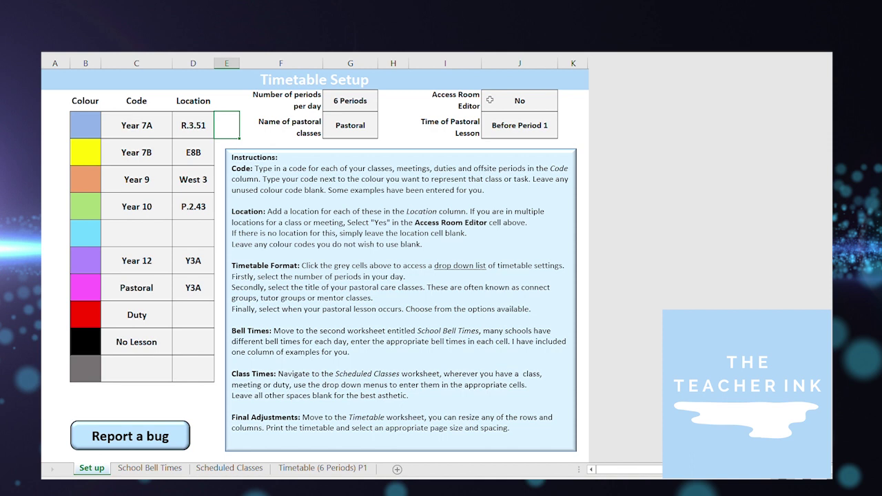
click(195, 134)
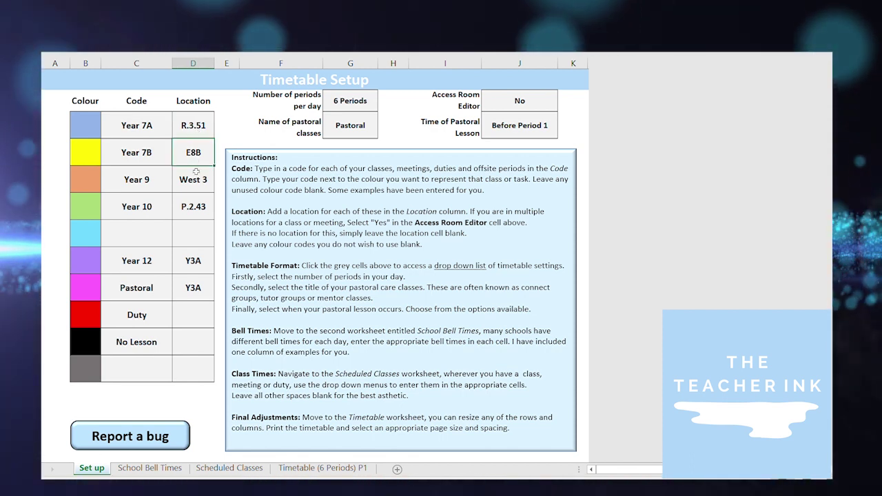
click(193, 206)
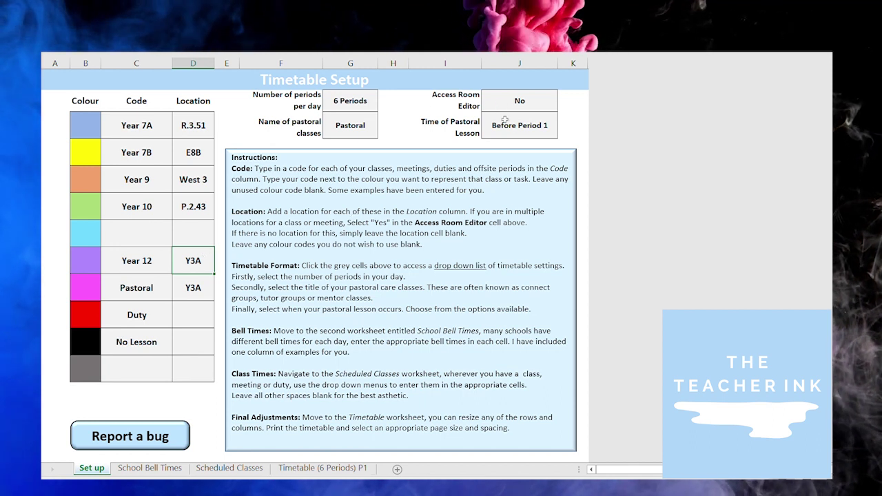
- On School Bell Times, check the Monday and Friday Pastoral times and the empty Wednesday period 3
click(158, 467)
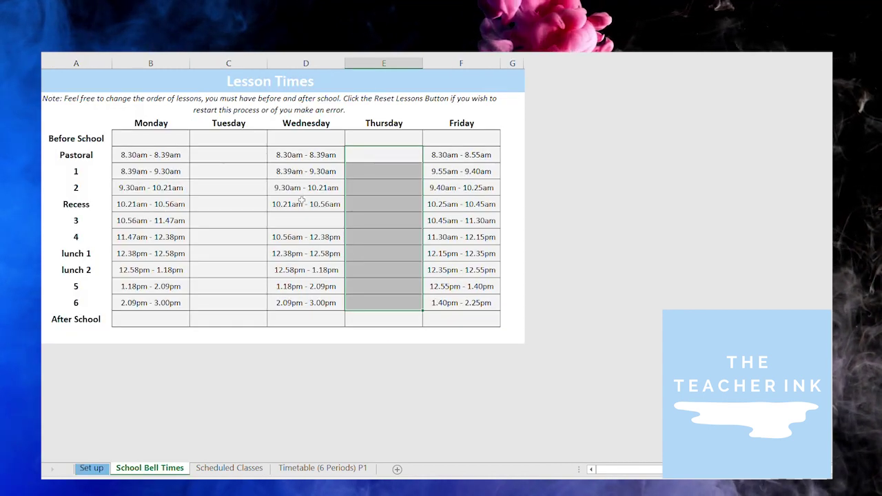
click(206, 141)
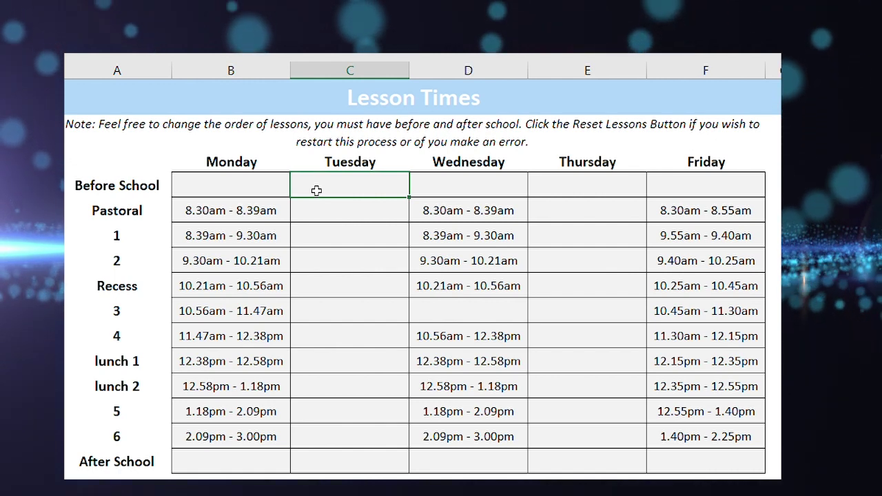
click(126, 210)
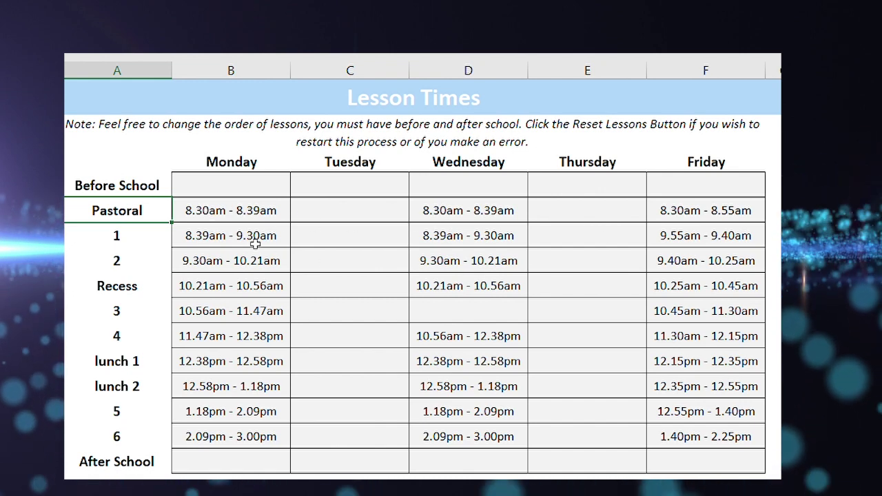
click(250, 211)
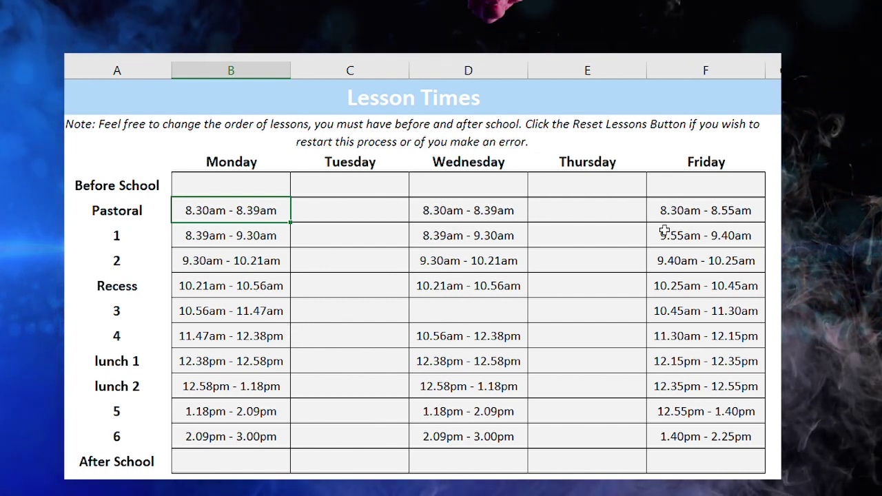
click(687, 213)
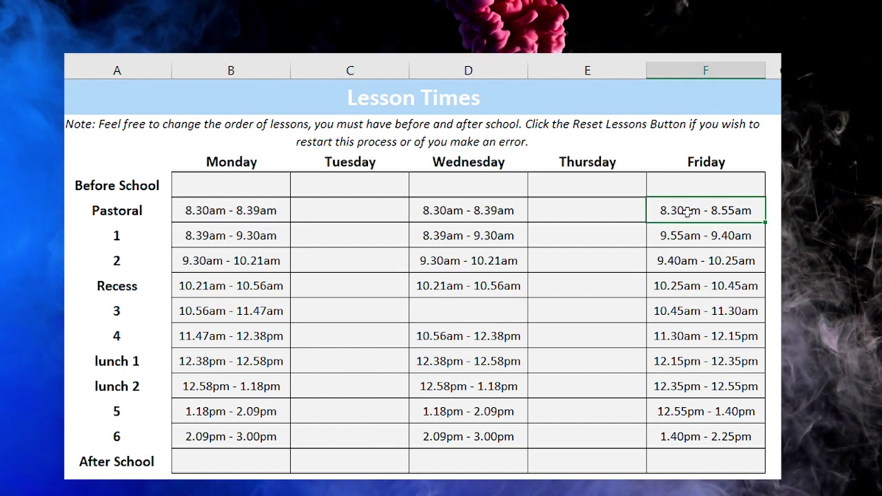
click(468, 311)
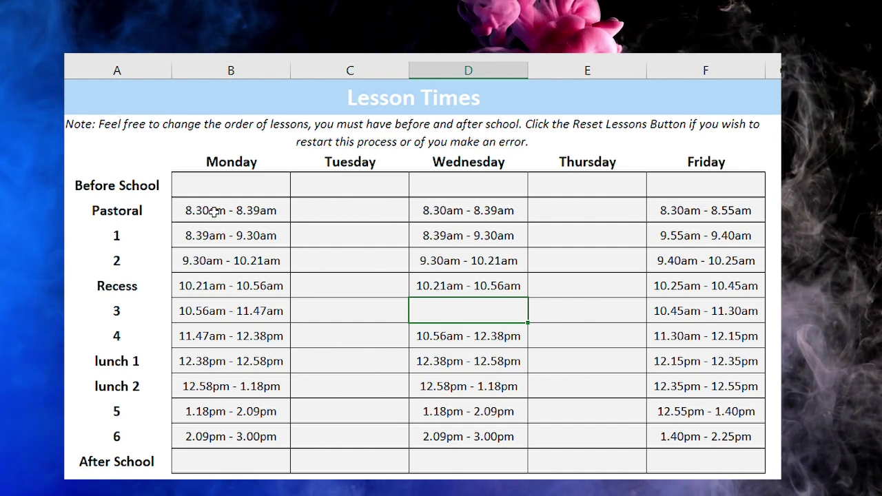
- Paste Monday's Pastoral-to-period-6 times into the Tuesday and Thursday columns
drag(215, 211, 224, 389)
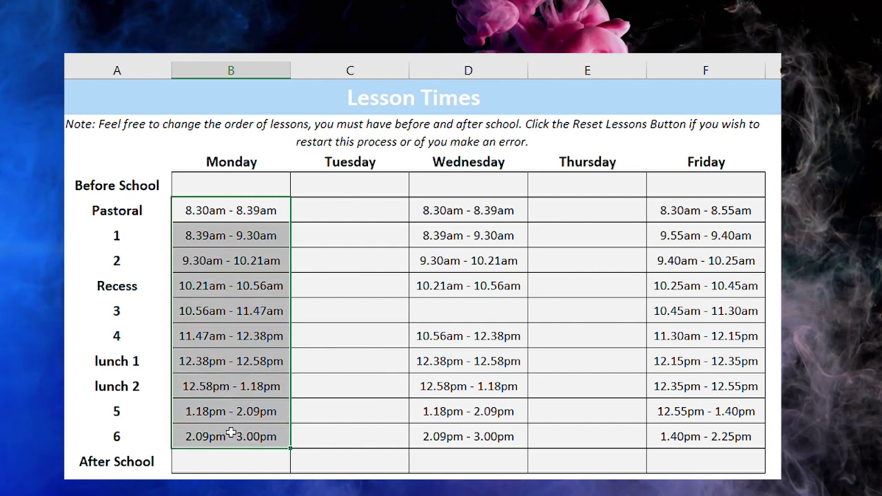
click(317, 212)
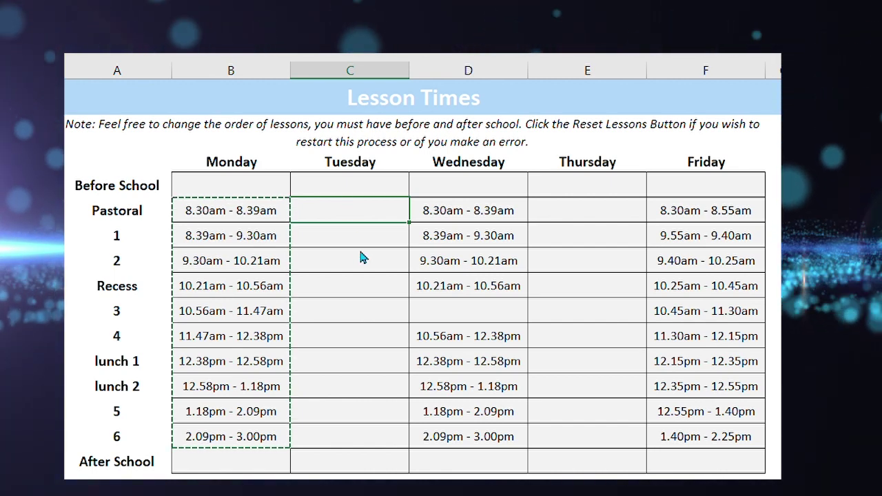
key(ctrl+v)
click(567, 207)
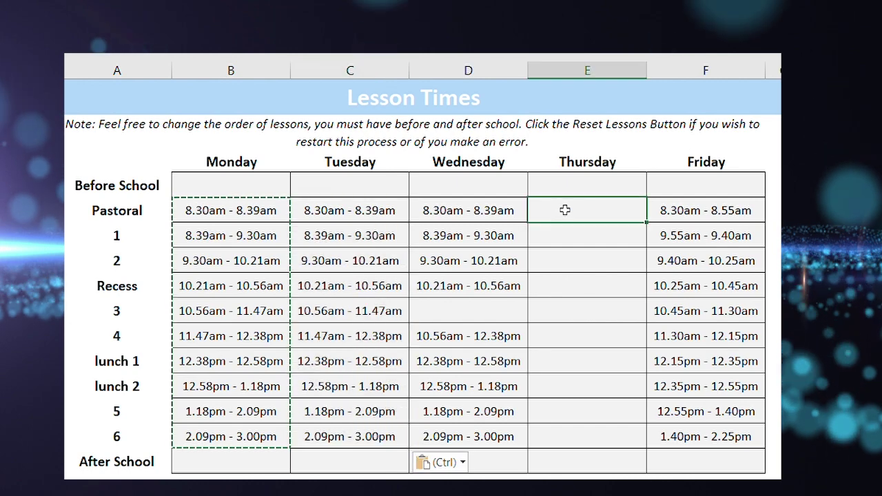
text(8.30am - 8.39am 8.39am - 9.30am 9.30am - 10.21am 10.21am - 10.56am 10.56am - 11.47am 11.47am - 12.38pm 12.38pm - 12.58pm 12.58pm - 1.18pm 1.18pm - 2.09pm 2.09pm - 3.00pm)
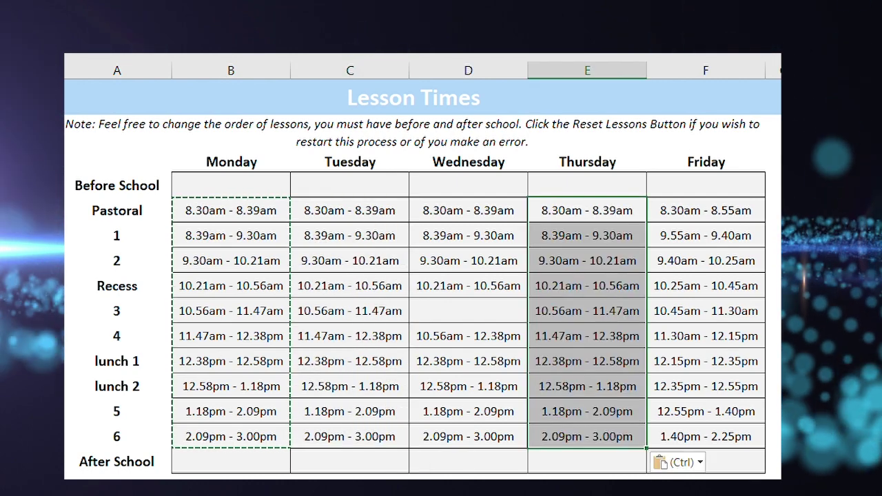
click(262, 467)
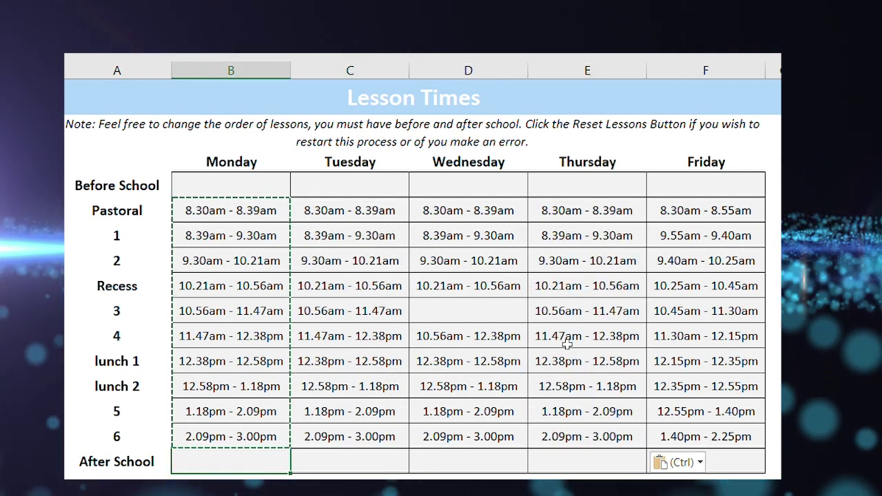
click(576, 475)
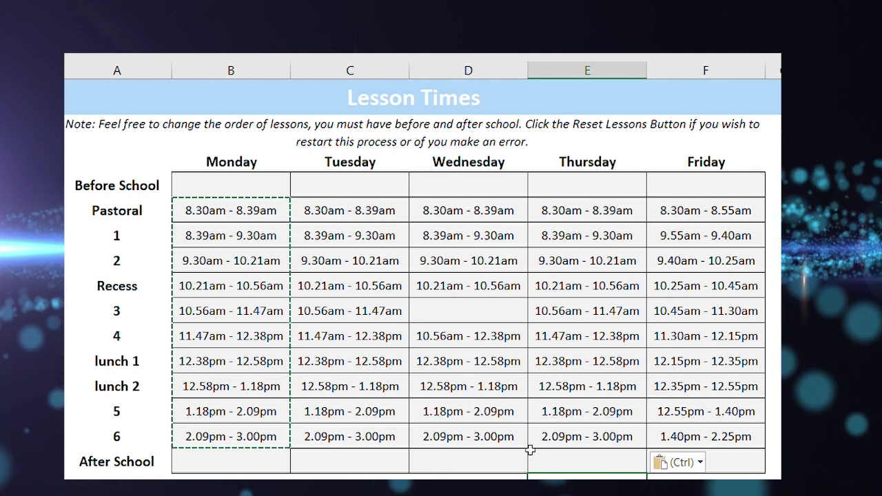
click(138, 128)
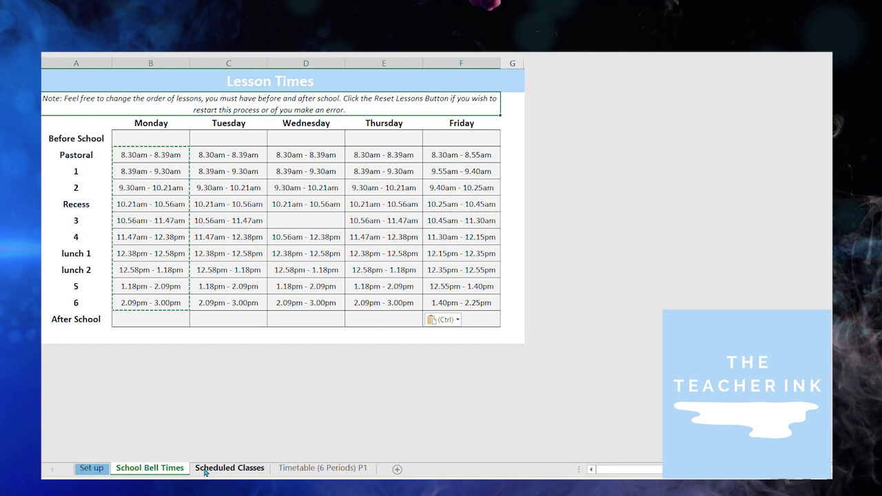
- Schedule Year 7A in Week B Monday period 2
click(204, 471)
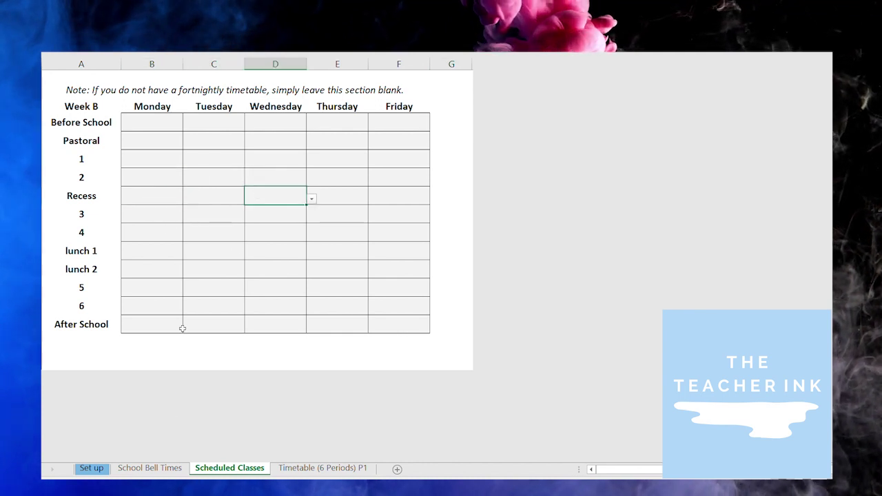
click(188, 181)
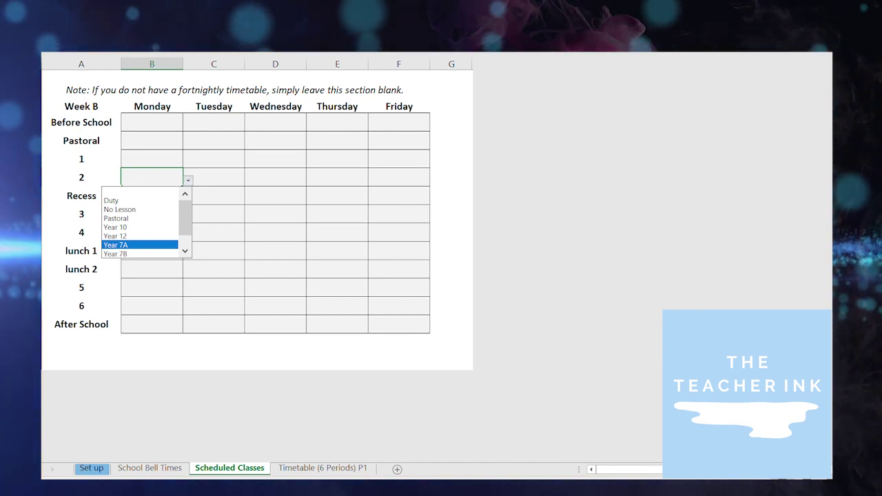
key(Return)
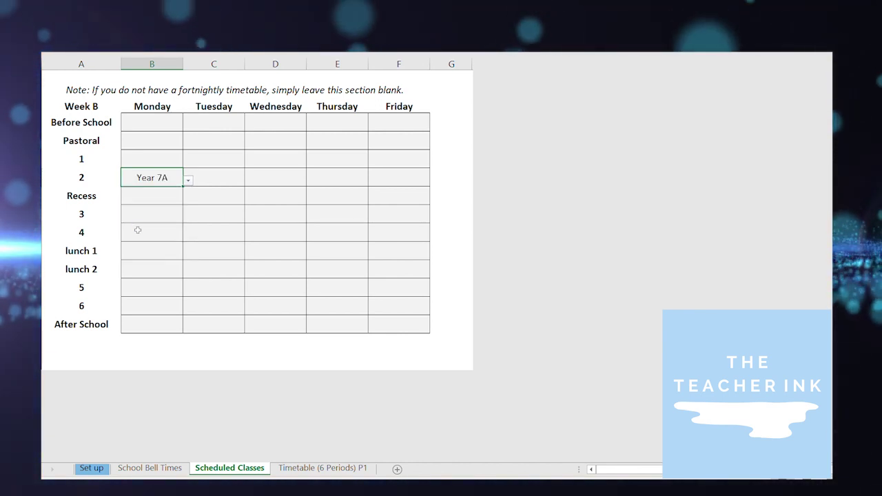
- Set Week B Wednesday's pastoral slot to Pastoral
click(275, 140)
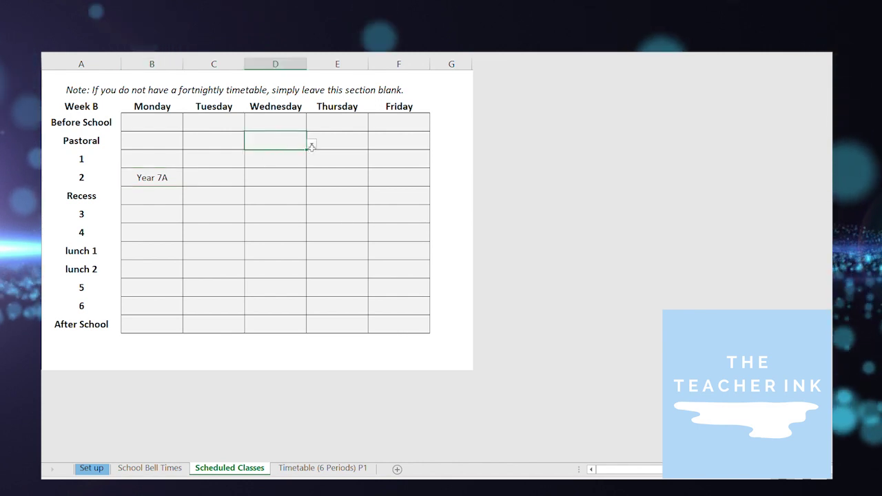
click(311, 143)
click(277, 180)
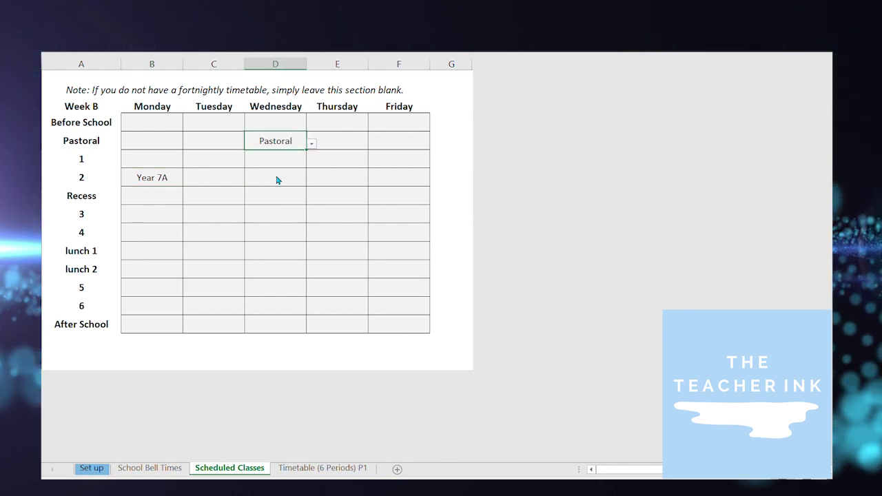
click(270, 219)
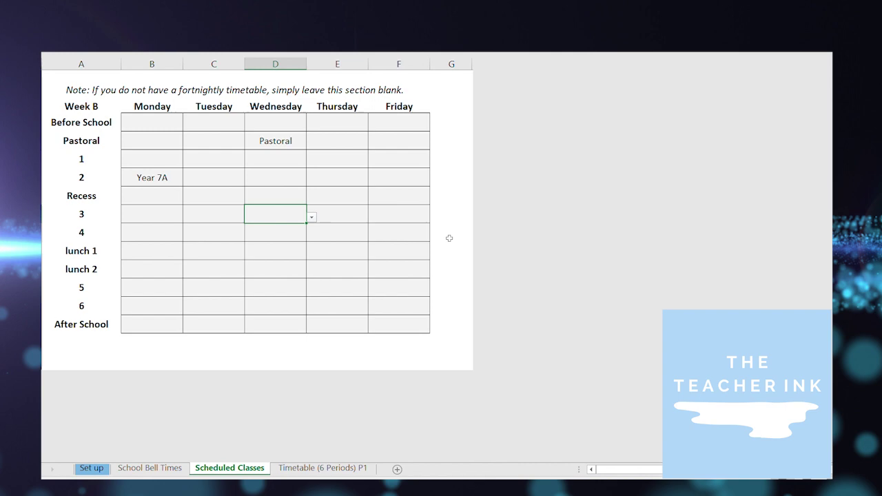
scroll(276, 206, up, 5)
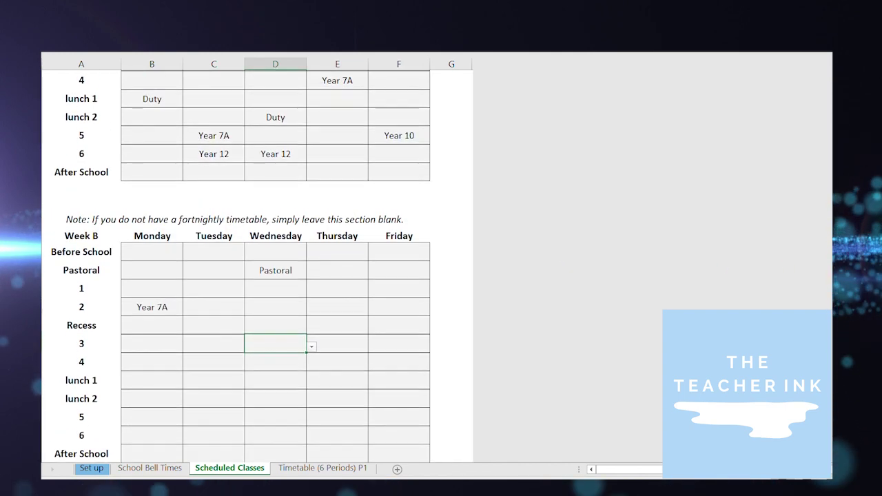
scroll(257, 265, up, 1)
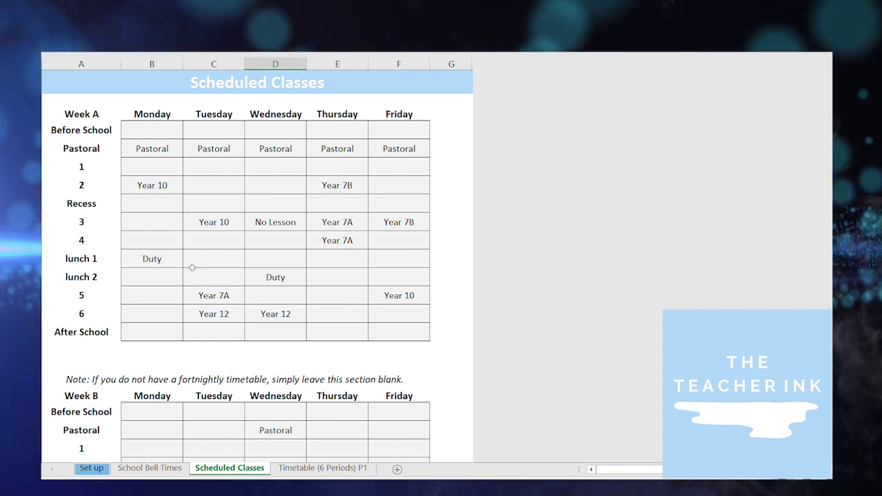
- Change Week A Thursday period 4 to Year 12
click(365, 246)
click(372, 243)
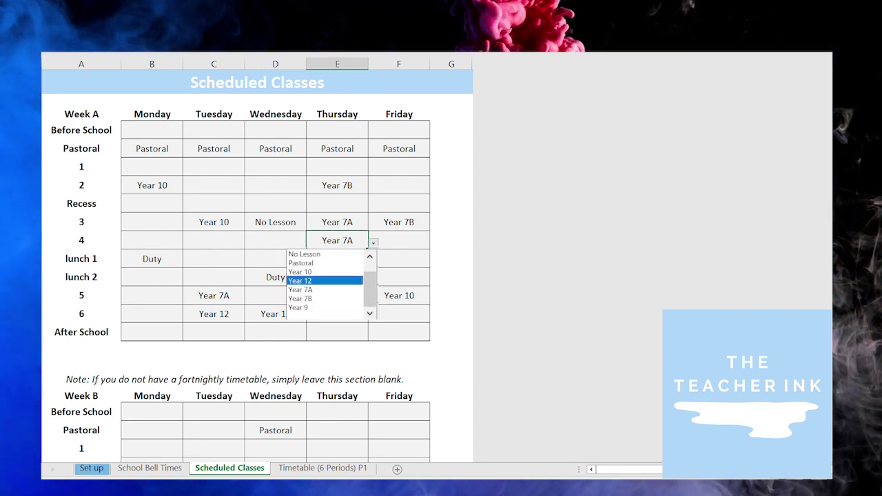
click(332, 281)
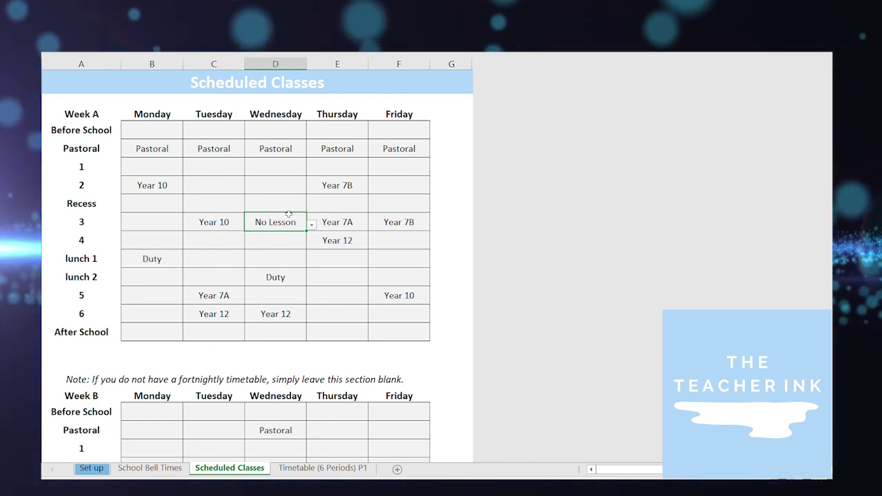
- Check the black No Lesson colour, then set Week A Tuesday and Thursday Pastoral to No Lesson
click(95, 469)
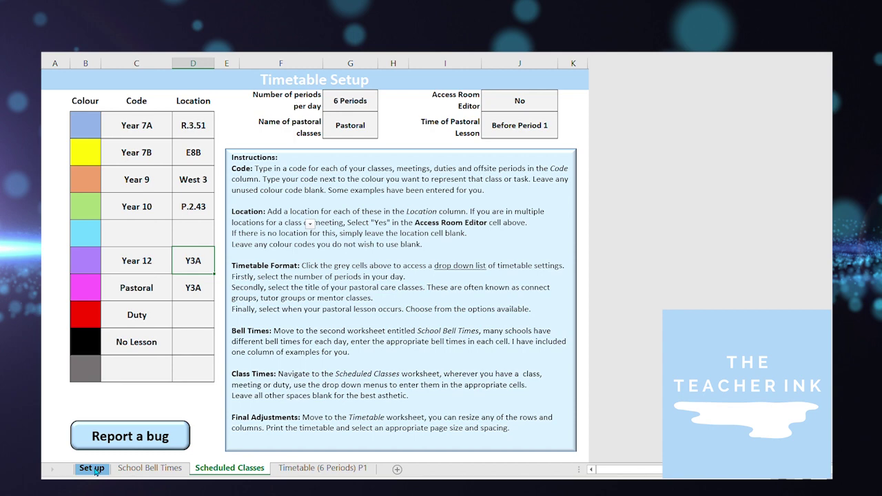
drag(81, 351, 138, 353)
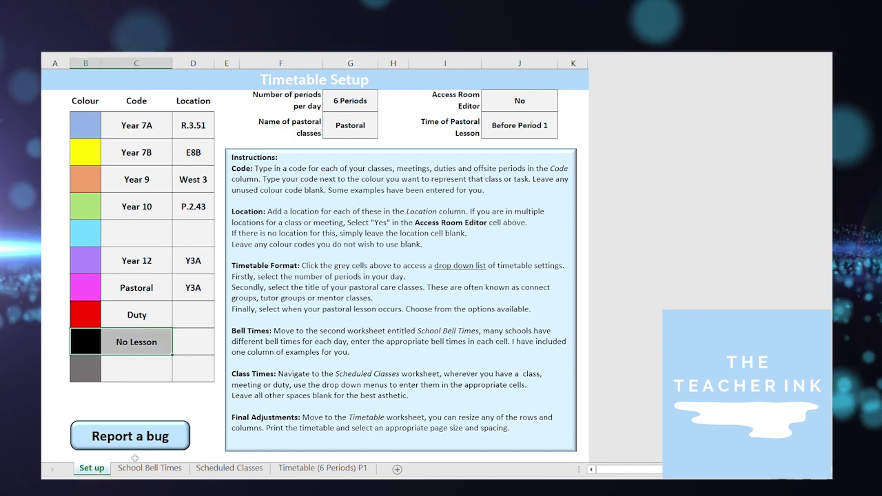
click(242, 471)
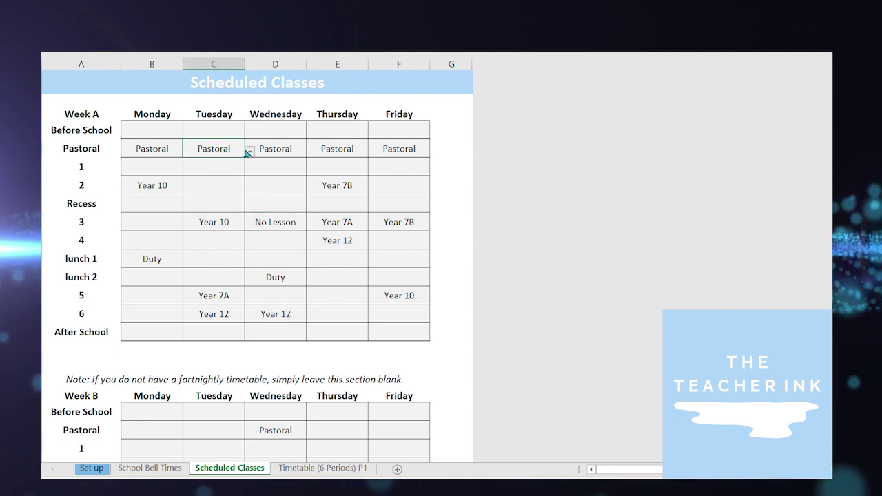
click(249, 151)
click(227, 175)
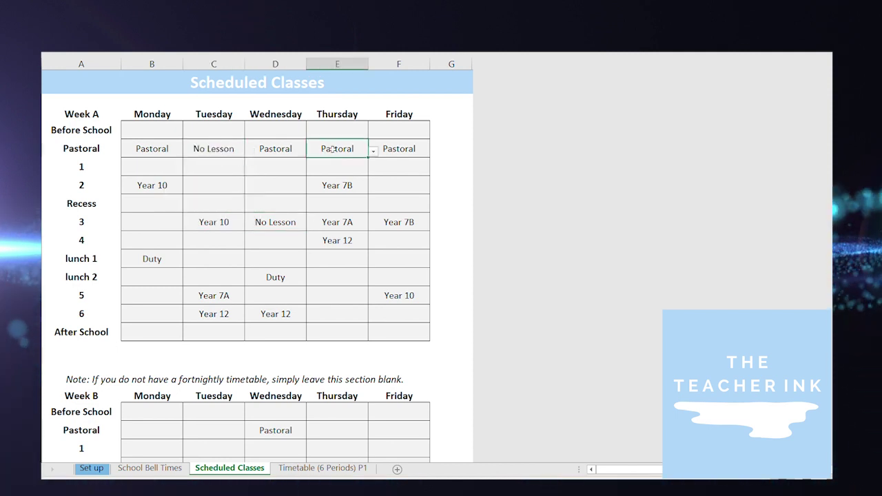
click(373, 151)
click(305, 180)
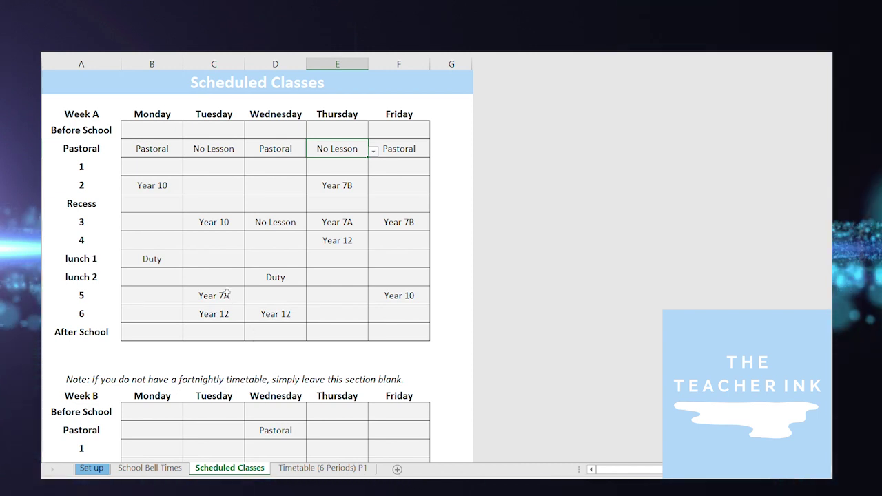
click(299, 468)
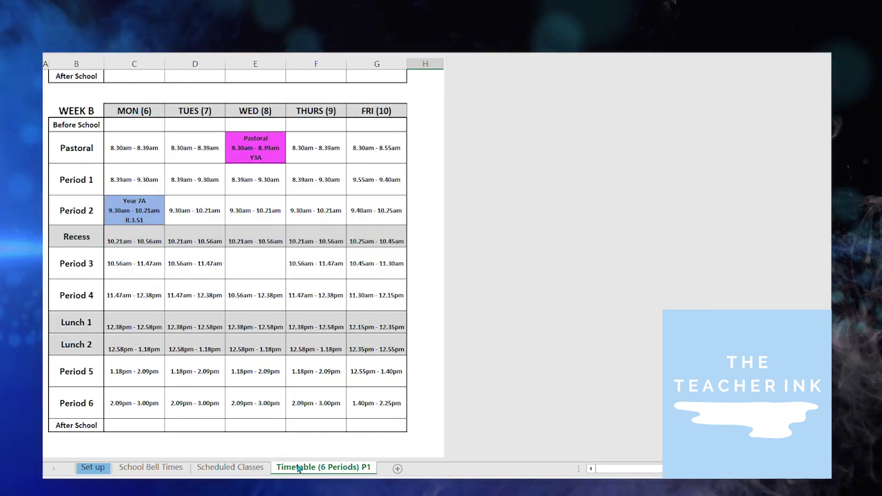
scroll(231, 291, up, 2)
scroll(229, 290, up, 3)
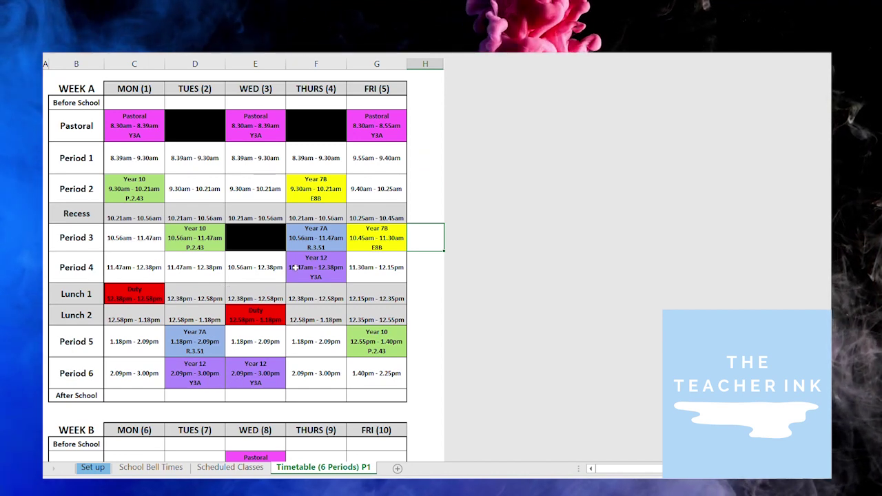
click(93, 468)
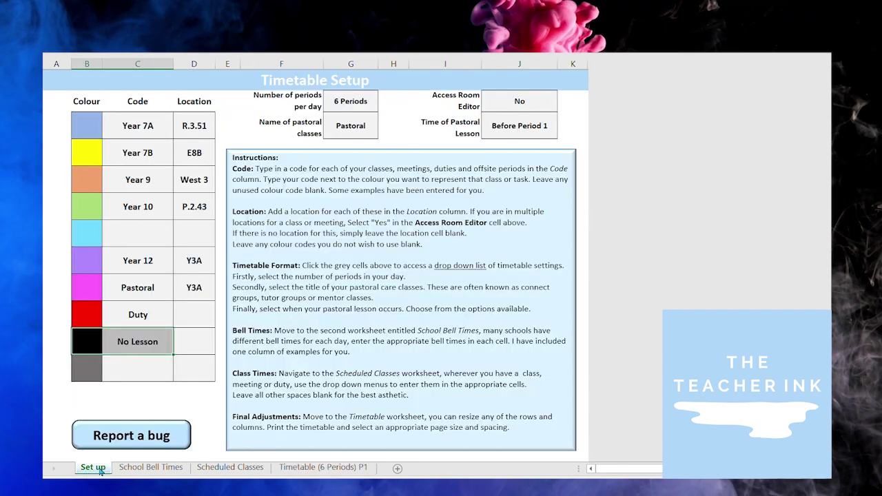
drag(87, 271, 160, 266)
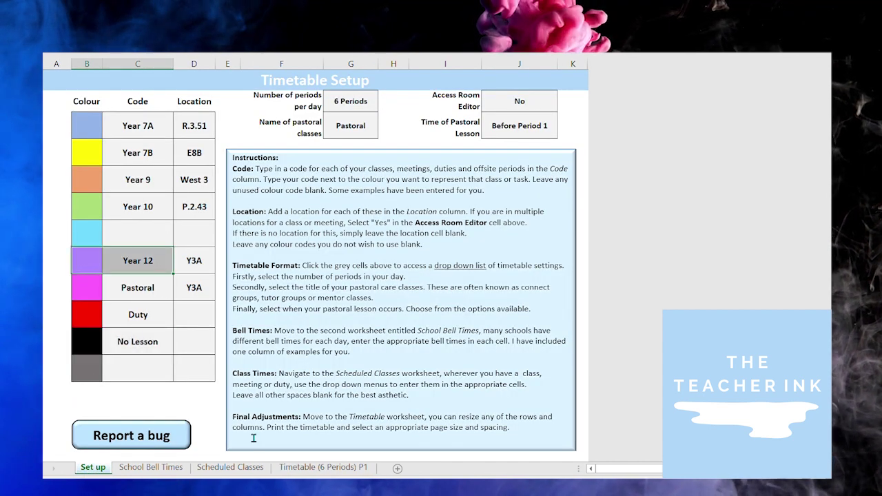
click(286, 467)
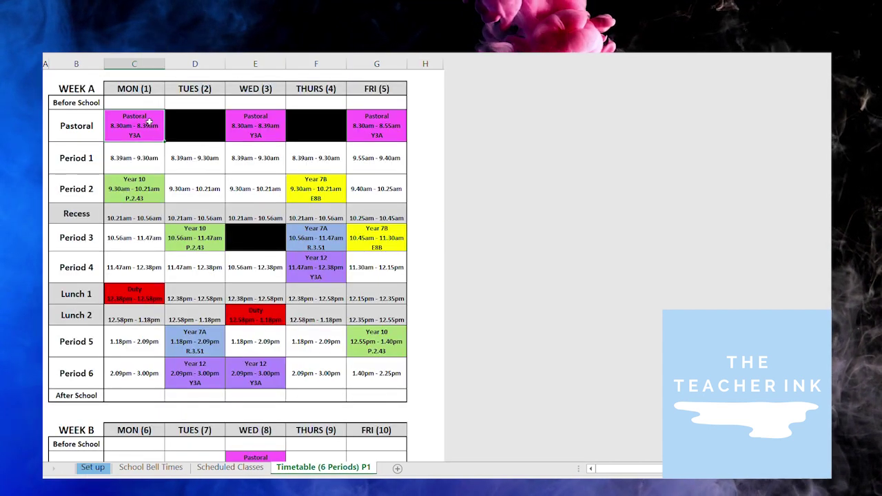
click(256, 235)
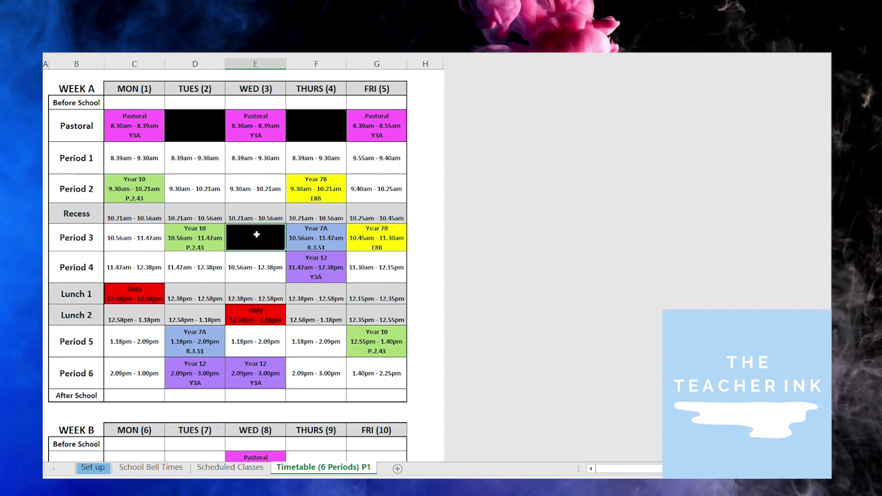
click(309, 118)
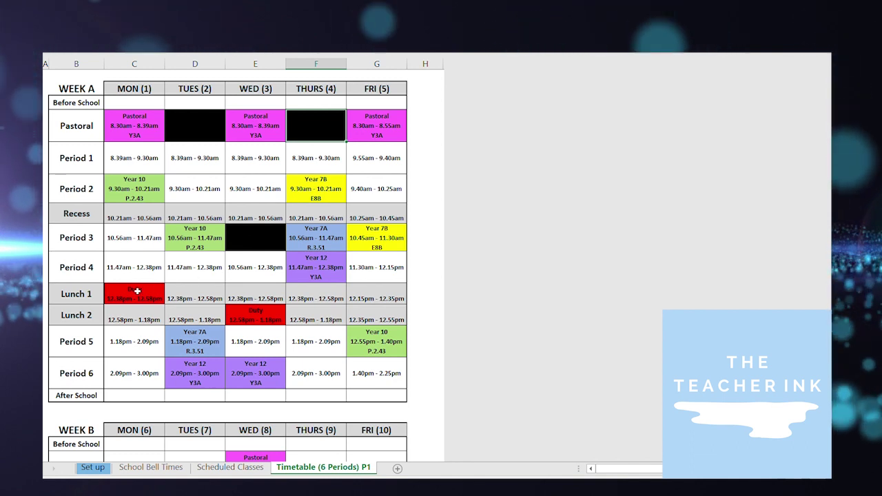
click(262, 314)
click(76, 315)
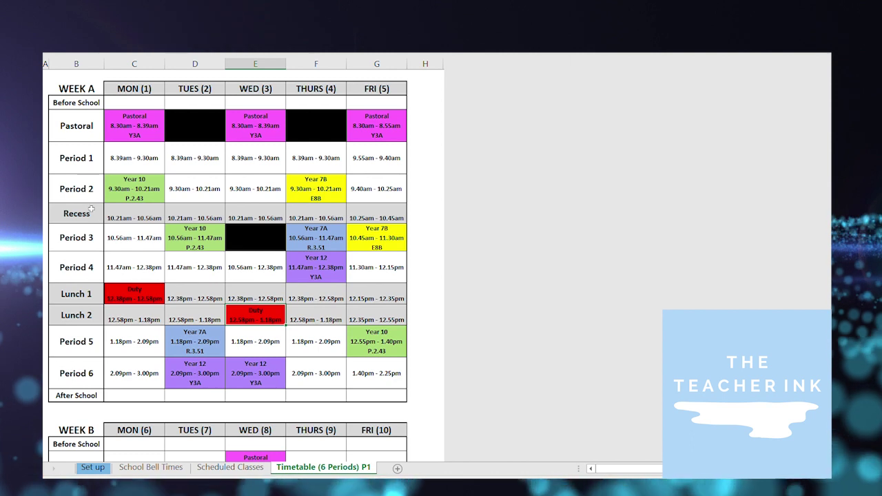
key(Up)
key(Up)
key(Up)
key(Up)
click(76, 311)
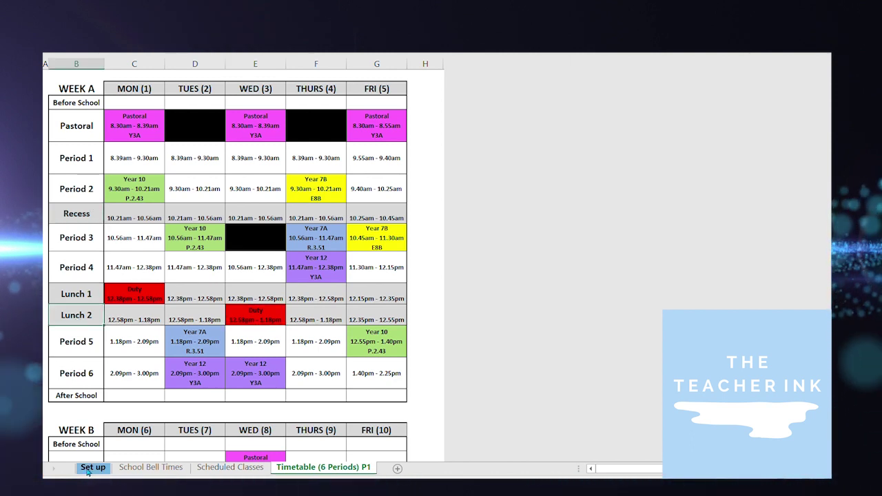
click(127, 200)
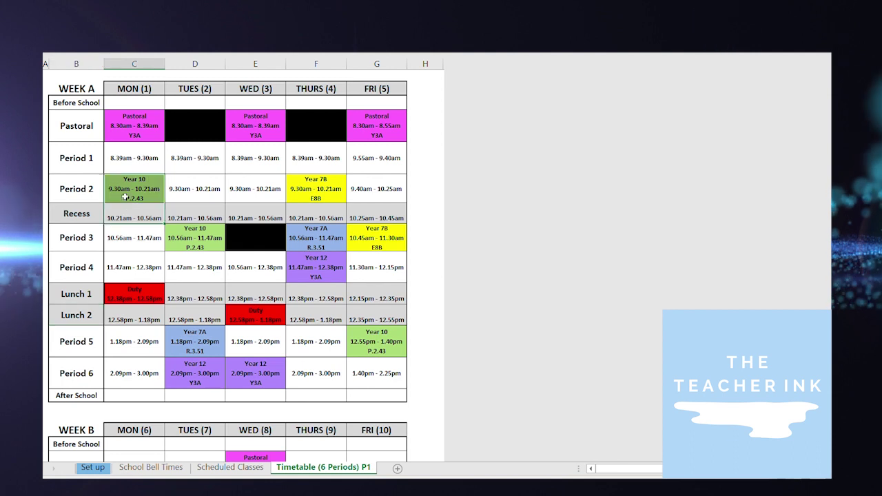
click(131, 293)
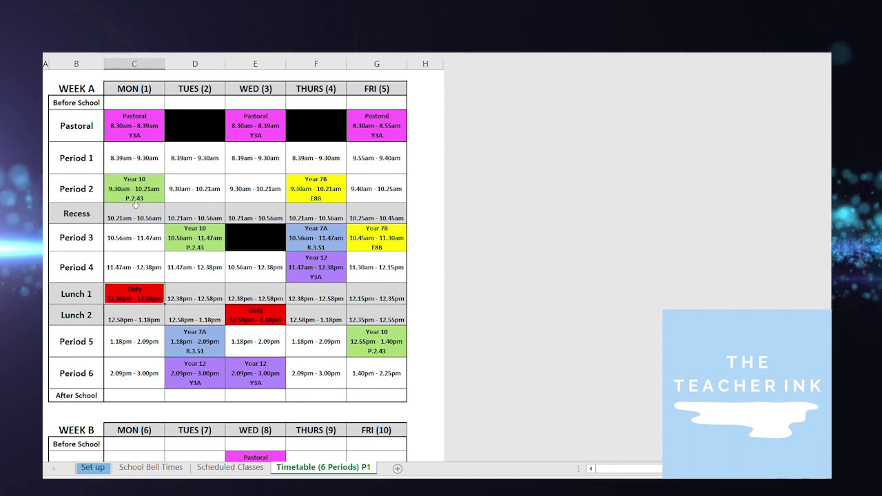
click(255, 315)
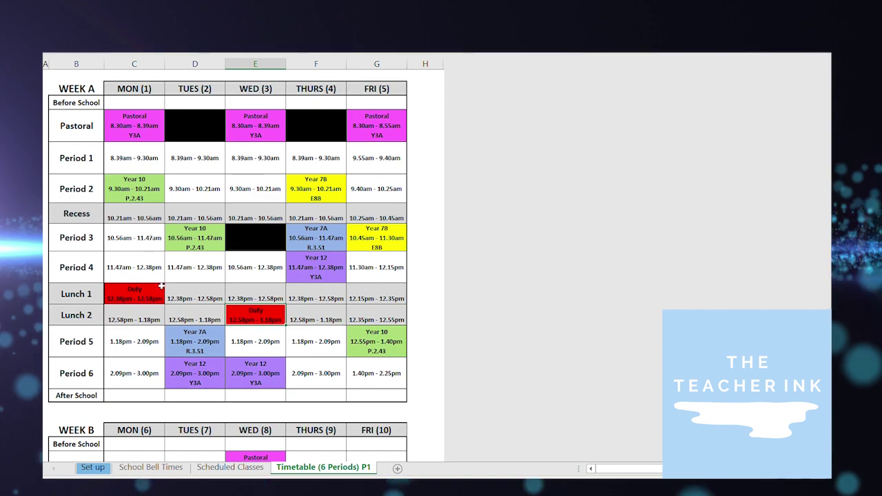
scroll(159, 292, down, 4)
scroll(158, 292, down, 1)
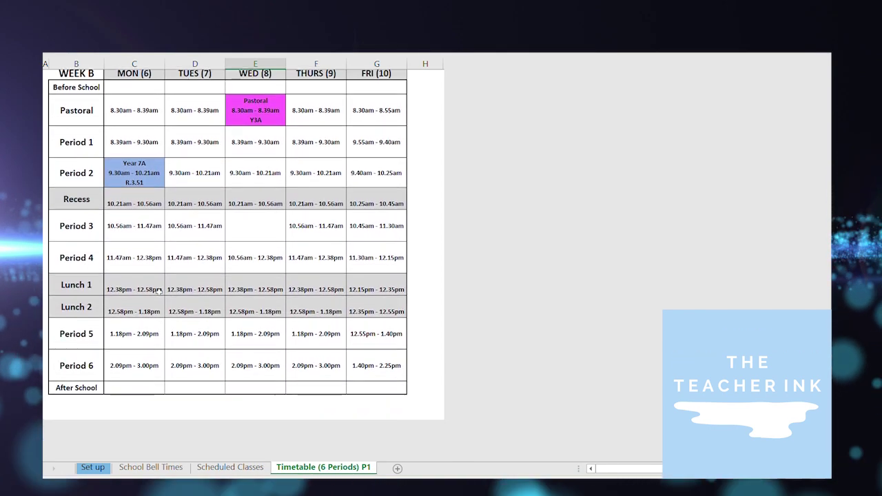
scroll(159, 292, up, 1)
scroll(205, 246, down, 1)
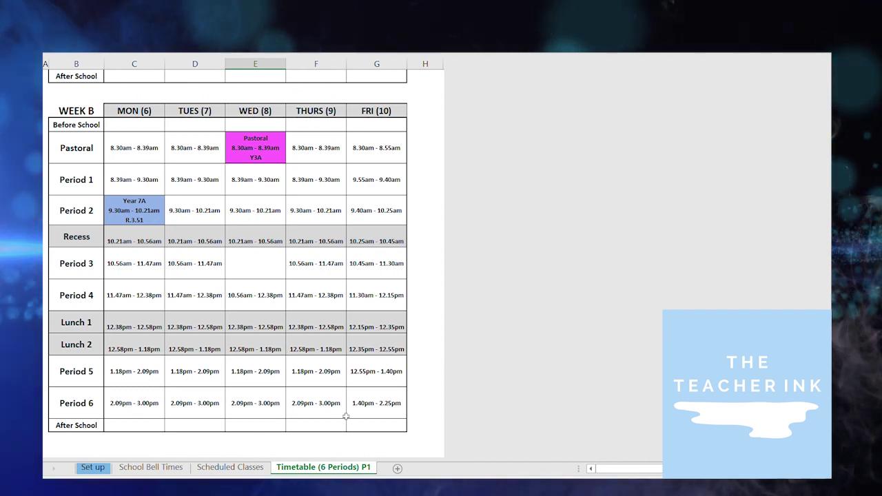
- Pick Year 7B for Week B Thursday period 3 and view it on the Timetable (6 Periods) P1 sheet
click(203, 469)
scroll(224, 329, down, 4)
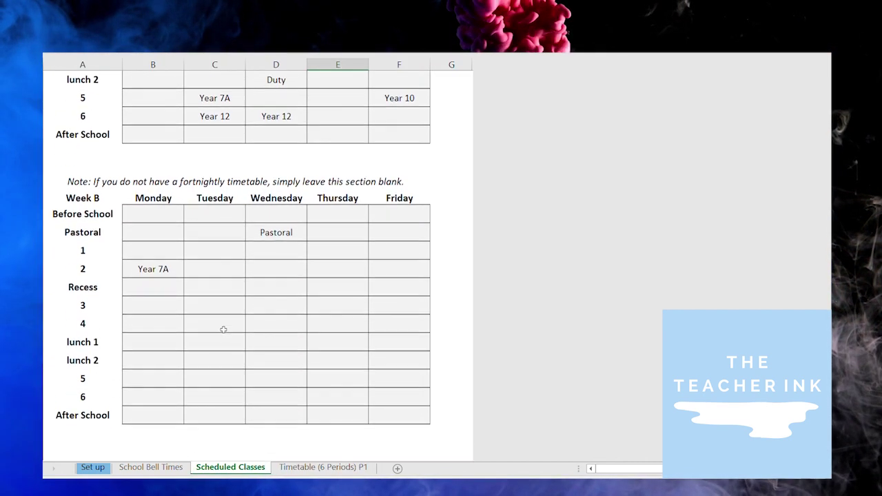
click(307, 467)
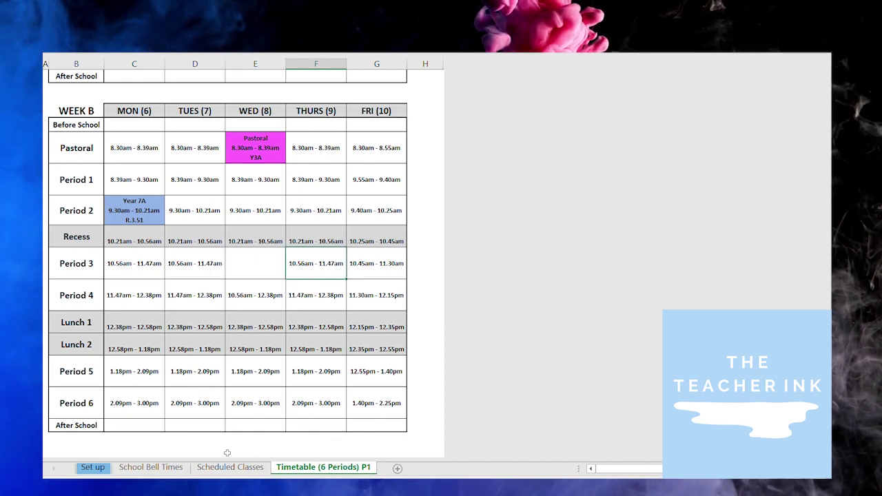
click(230, 467)
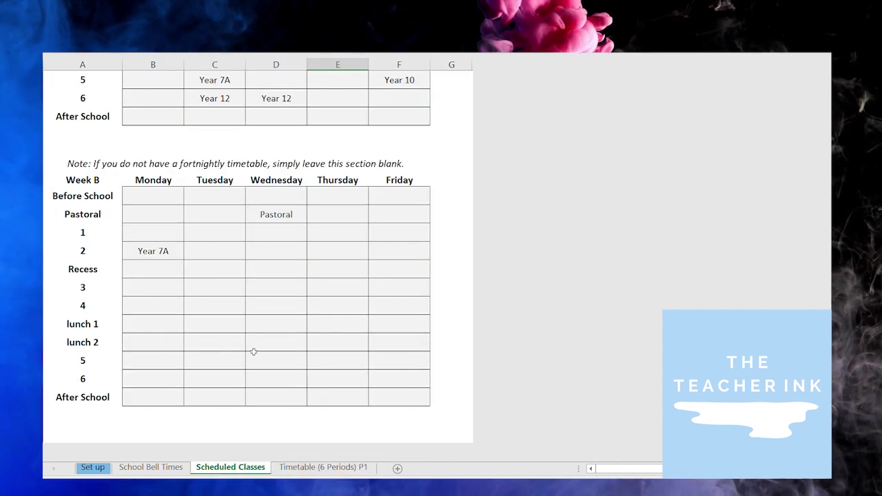
click(373, 290)
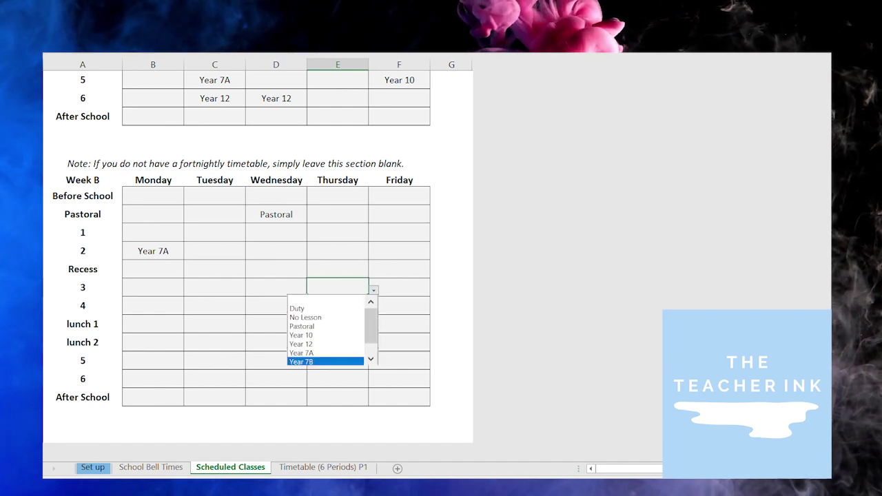
click(320, 362)
click(304, 467)
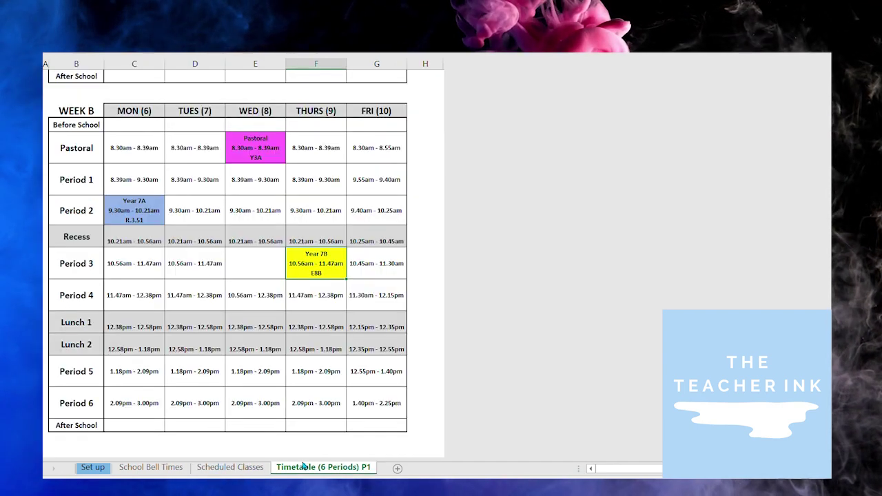
click(300, 296)
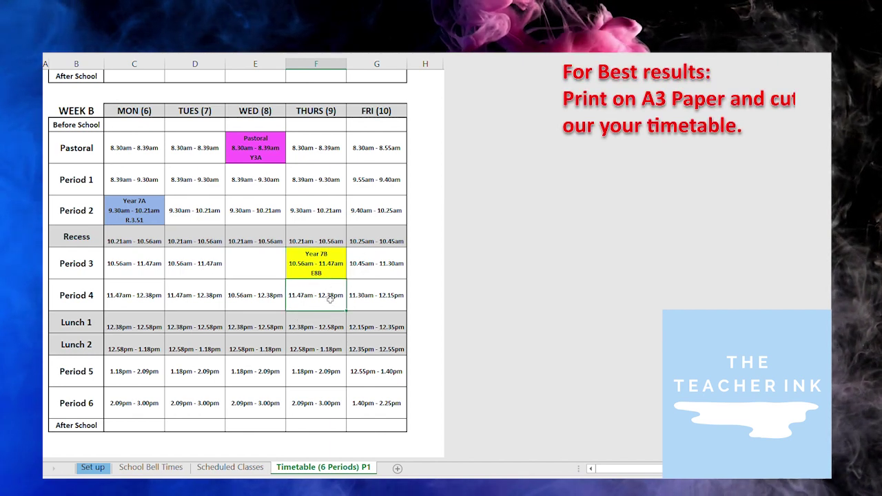
scroll(296, 297, up, 5)
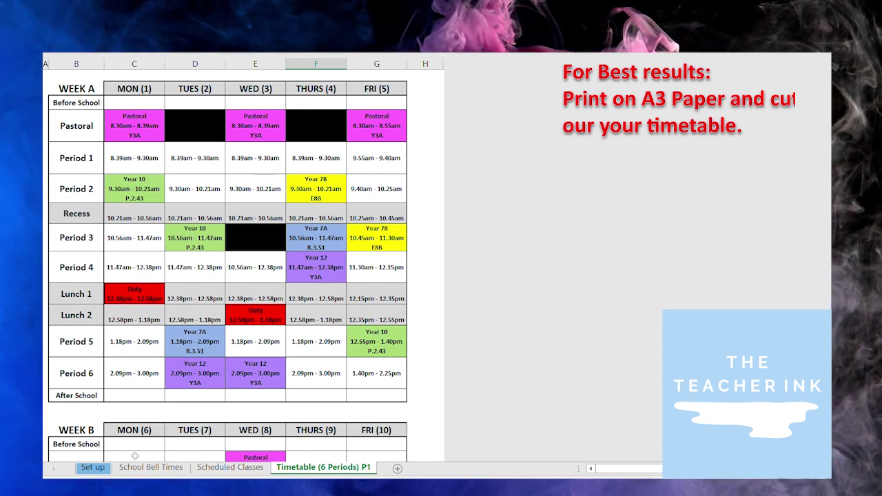
click(249, 137)
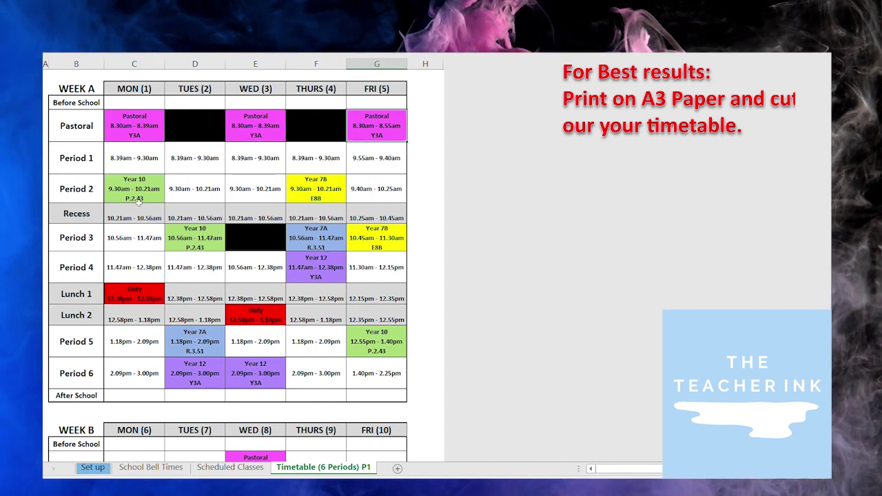
click(288, 200)
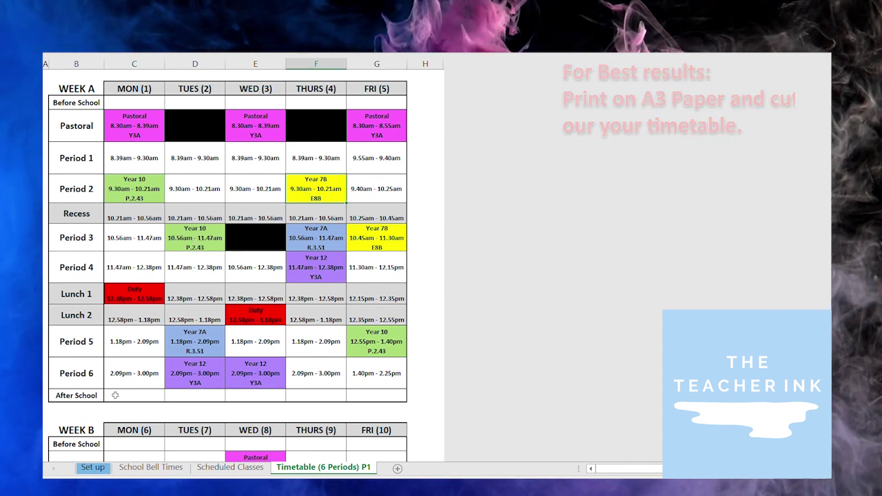
click(92, 468)
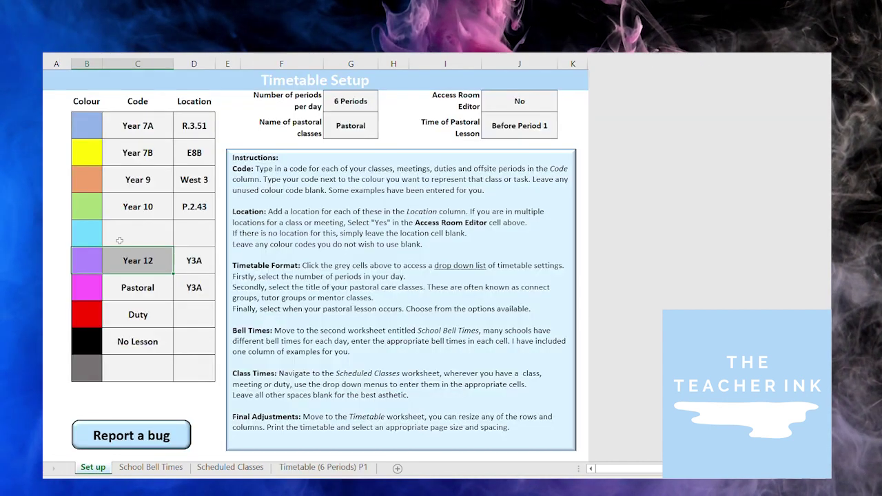
click(182, 126)
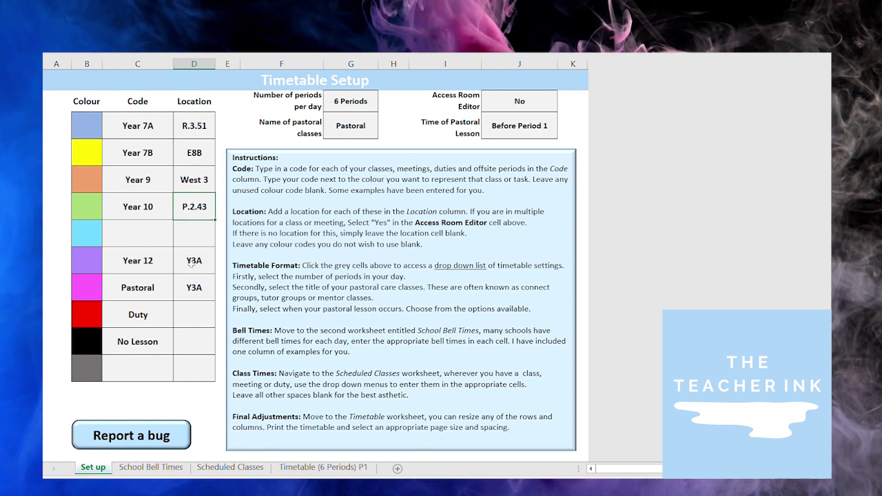
click(297, 466)
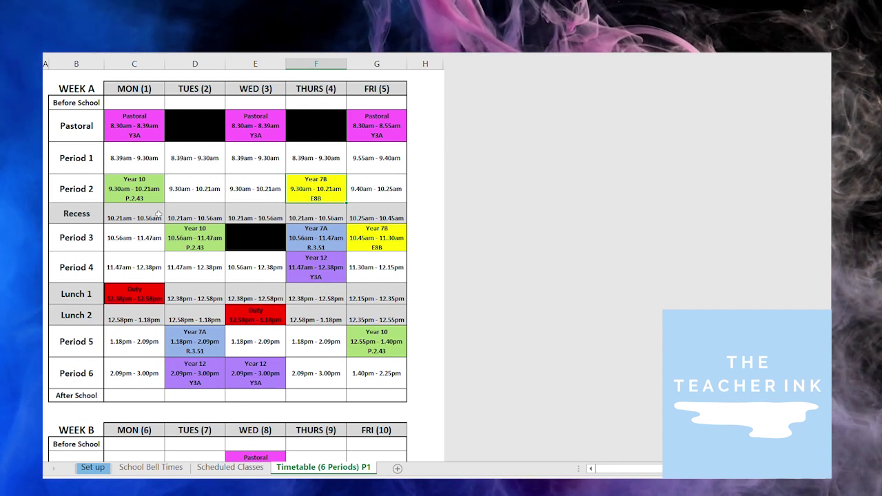
click(197, 247)
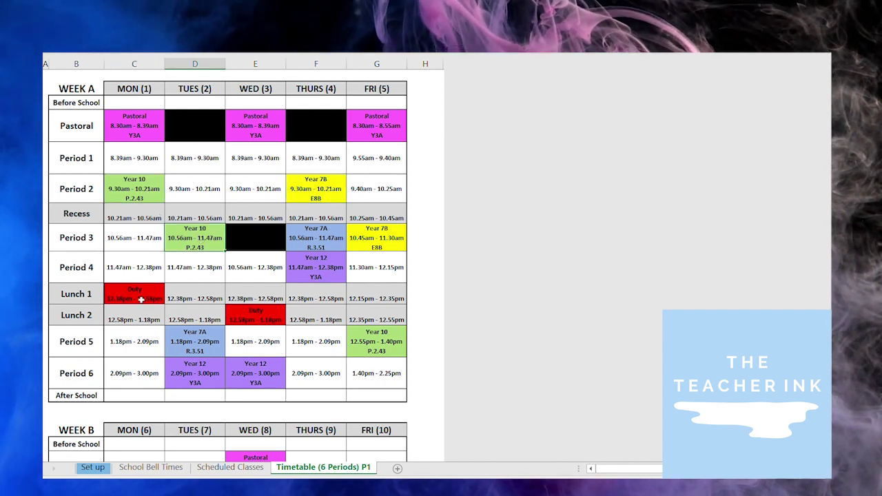
- Set Access Room Editor to Yes on the Set up sheet, toggling it off and back on
click(93, 468)
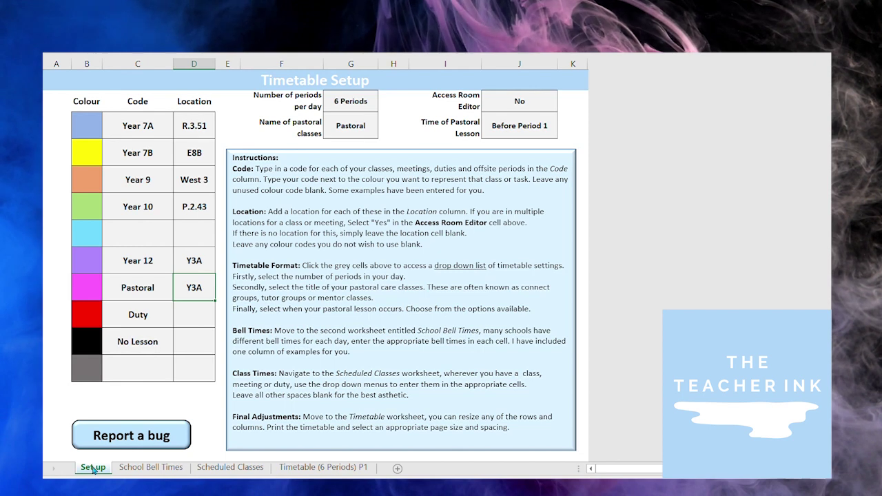
click(520, 104)
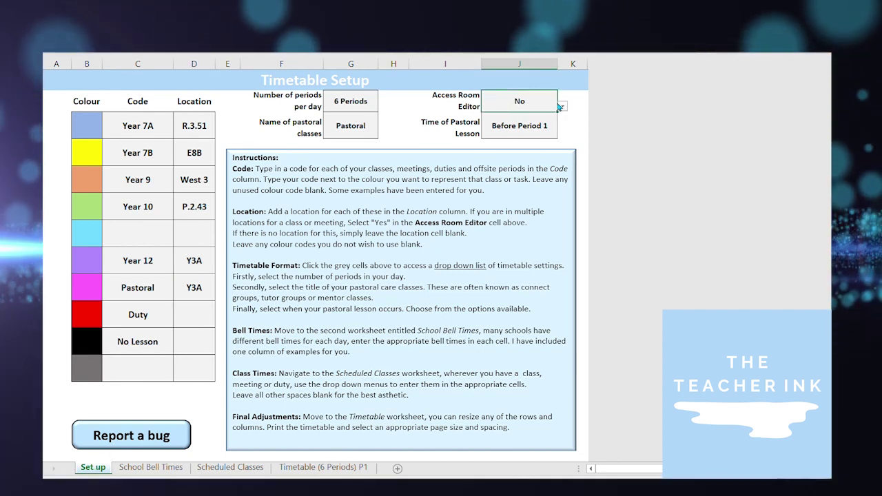
click(562, 106)
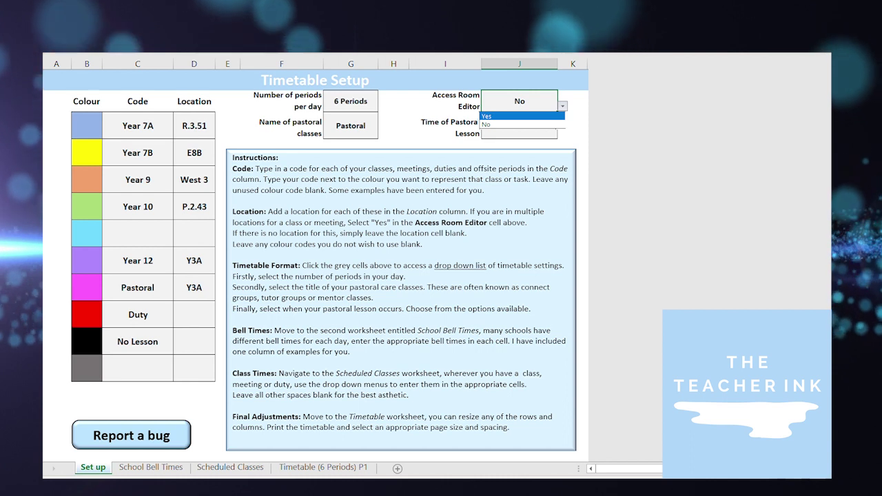
click(523, 116)
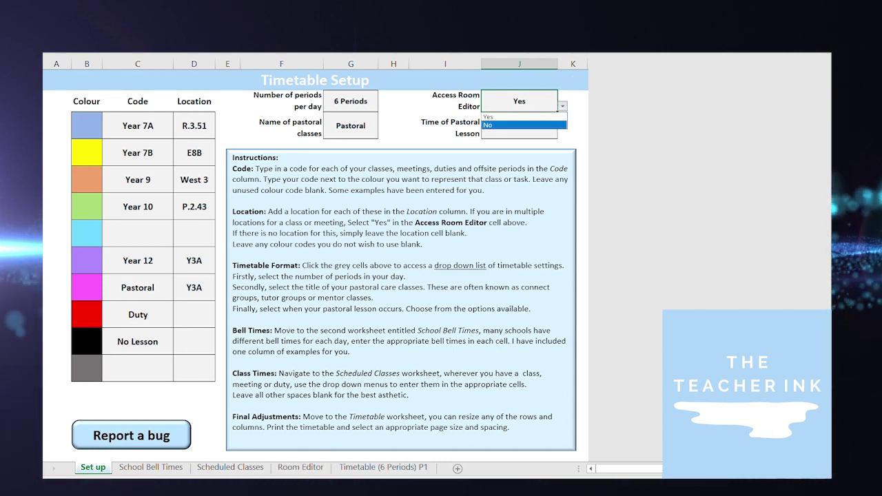
click(524, 125)
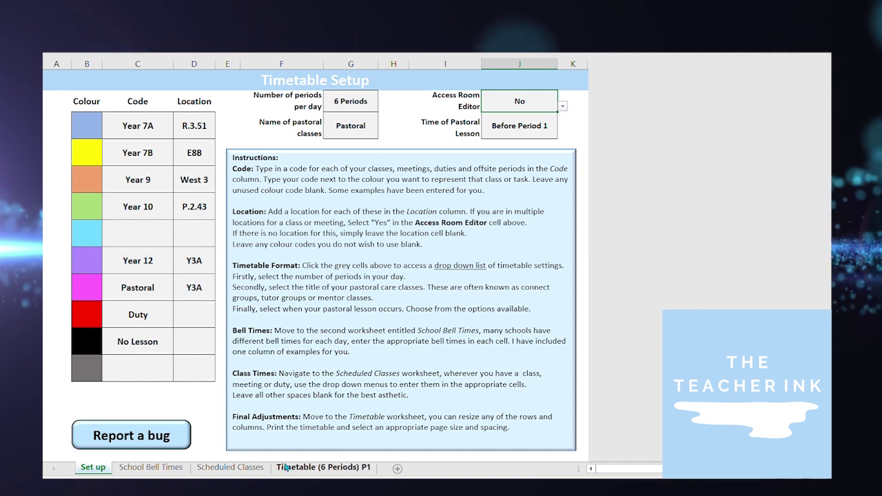
click(563, 107)
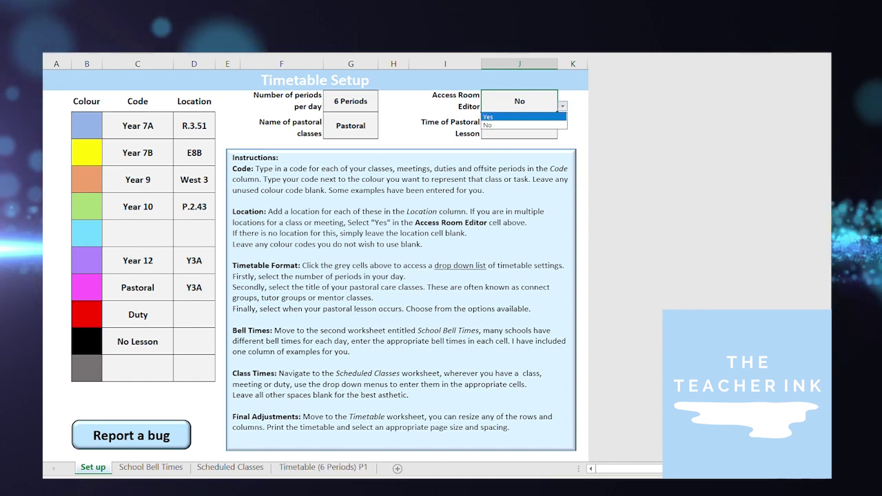
click(524, 115)
- Open the Room Editor sheet and review the rooms Y3A, P.2.43, E8B and R.3.51
click(298, 467)
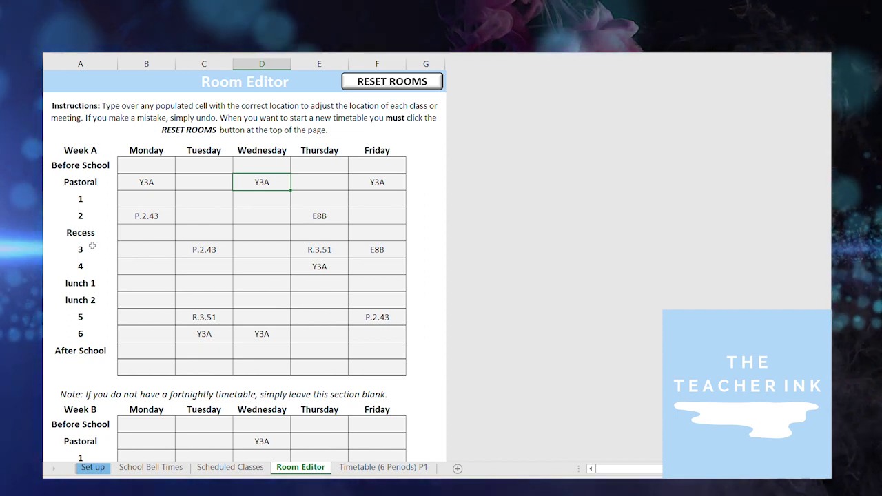
click(154, 182)
click(262, 182)
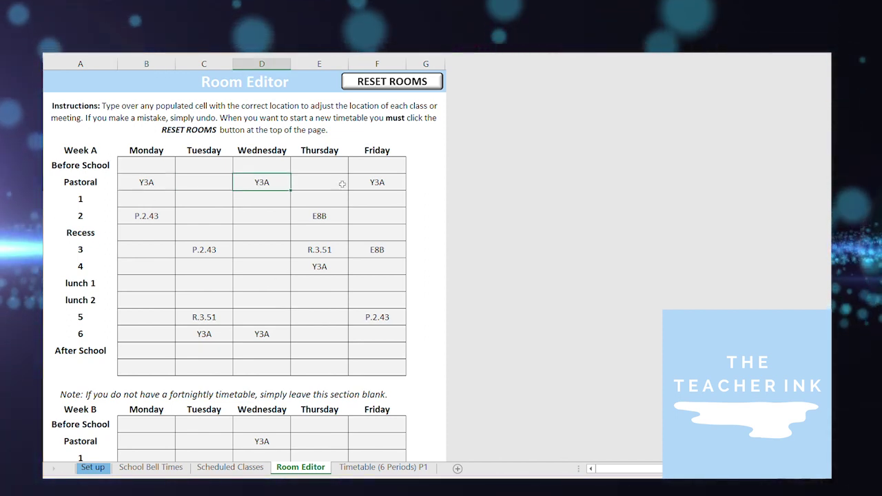
click(377, 182)
click(155, 217)
click(204, 250)
click(319, 217)
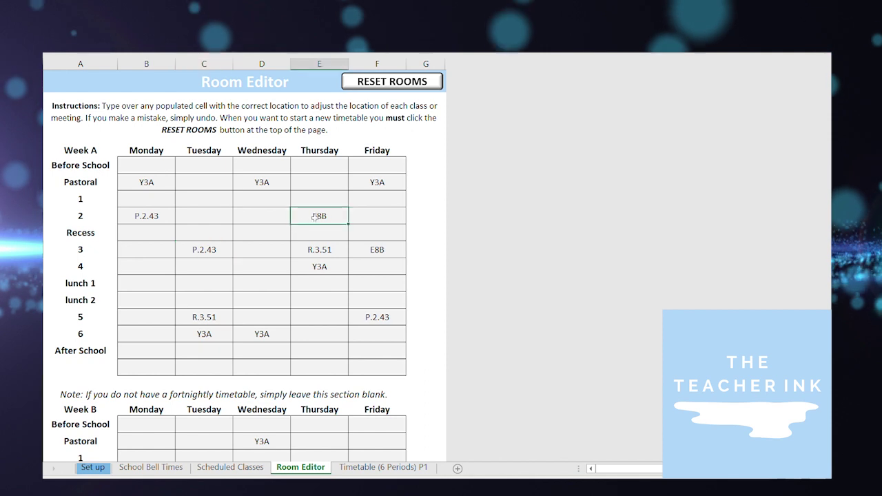
click(319, 250)
click(312, 270)
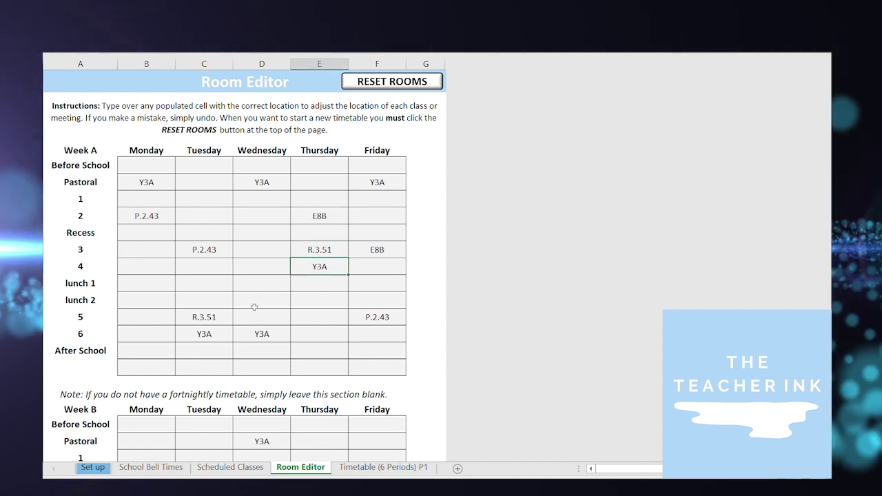
scroll(237, 303, down, 2)
scroll(236, 276, up, 2)
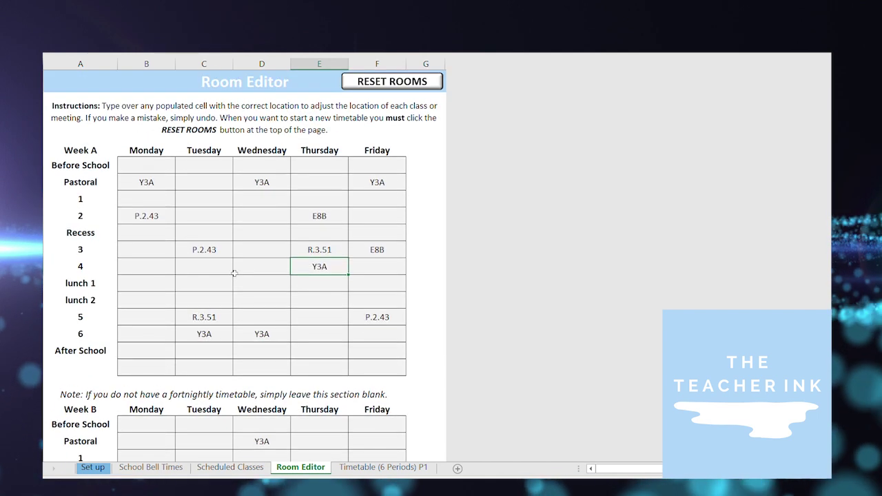
- Change Tuesday period 3's room to Y4B
click(216, 253)
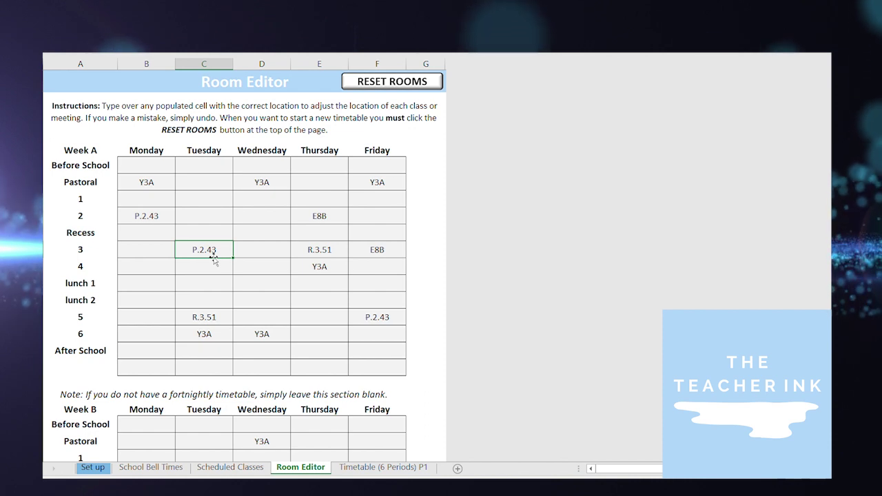
text(Y3A)
text(4B)
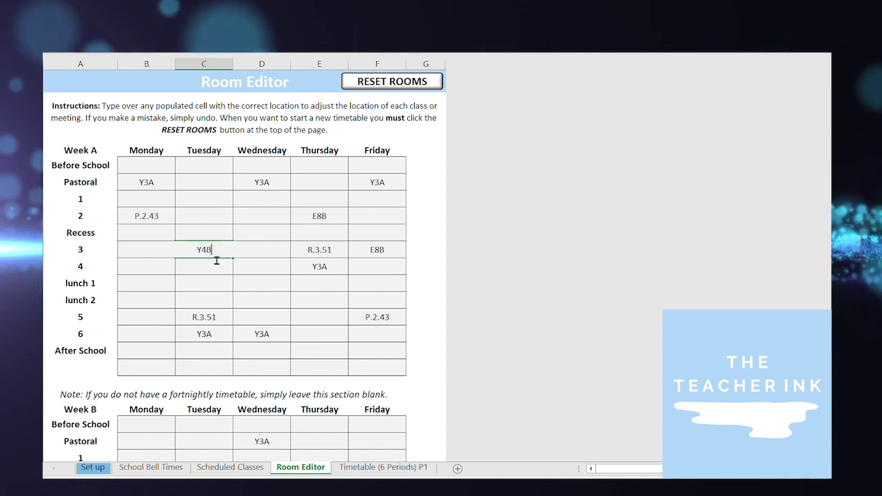
key(Return)
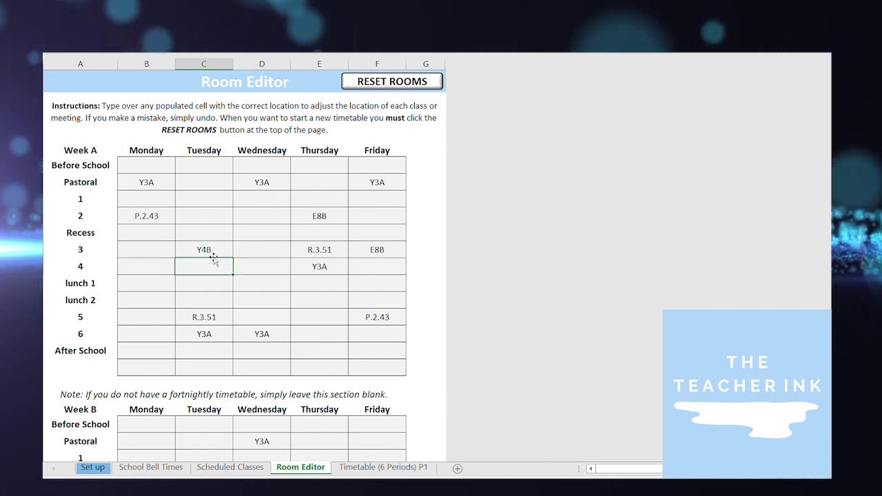
- Change Thursday period 3's room from R.3.51 to R.3.48
click(303, 251)
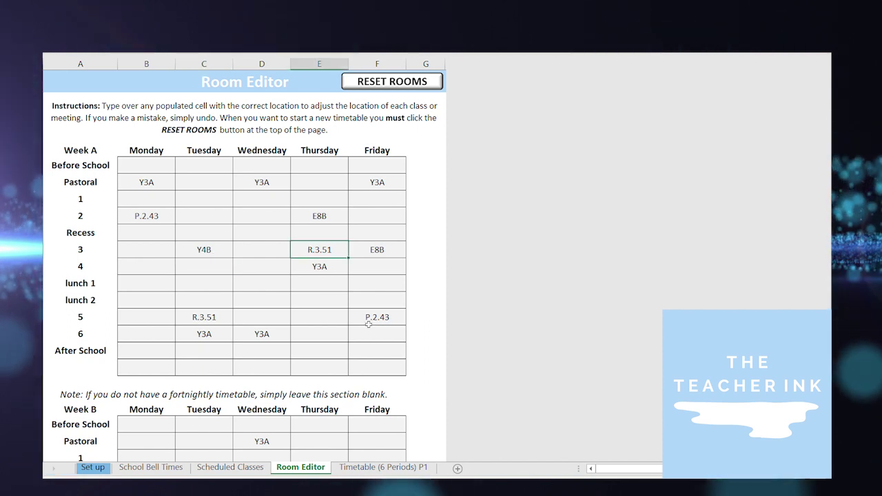
double_click(333, 250)
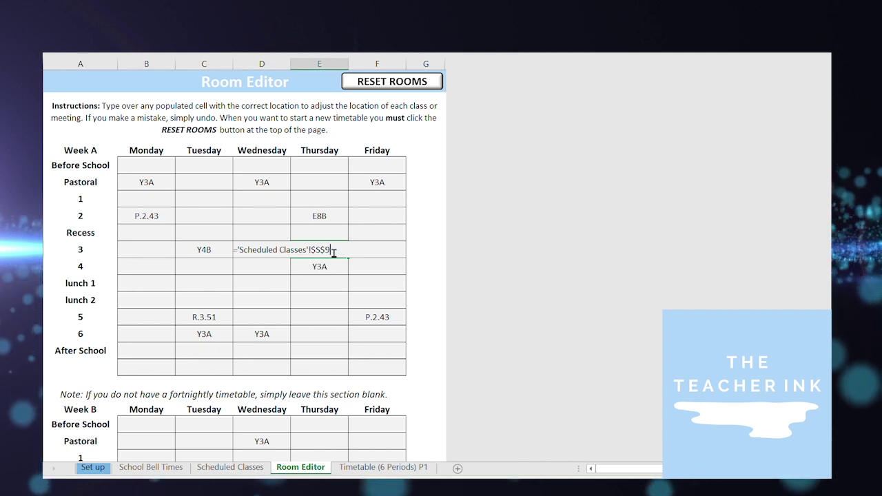
key(Return)
click(331, 250)
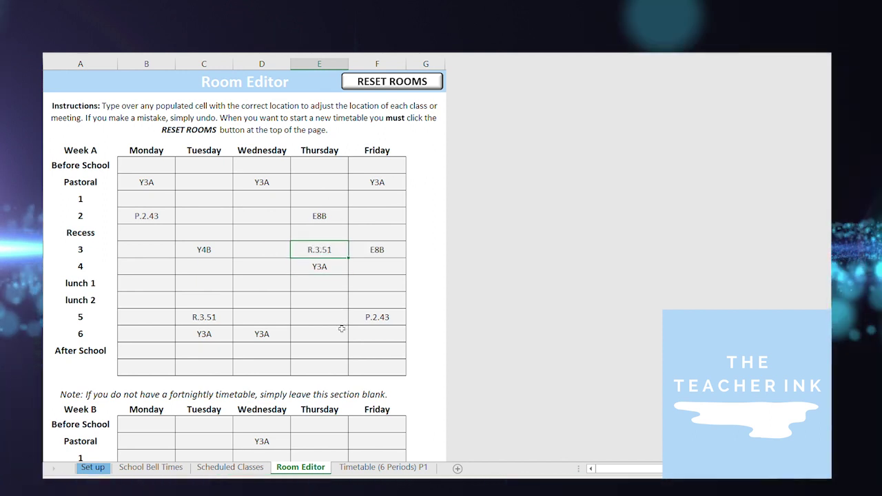
text(R.)
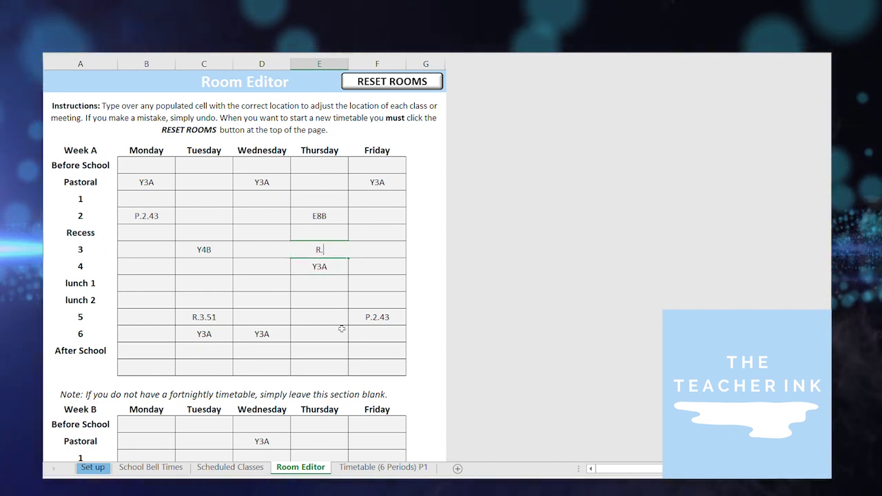
text(3.48)
key(Return)
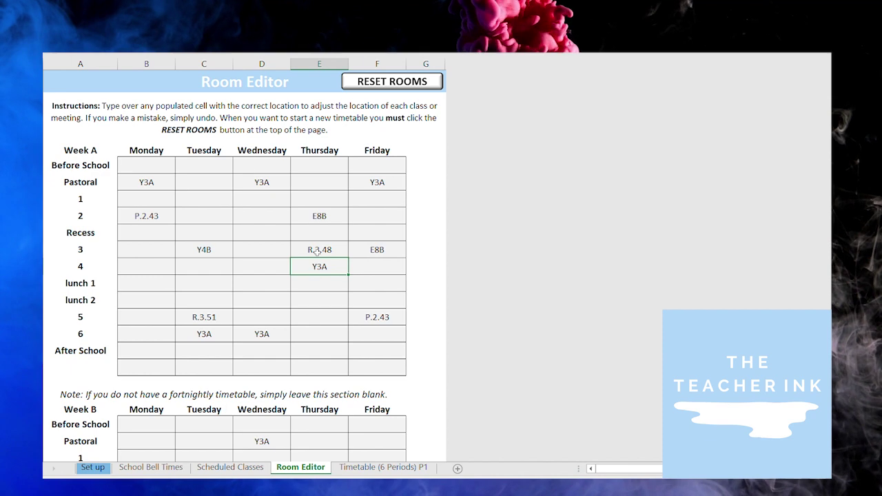
- Check the edited rooms on the timetable, then use RESET ROOMS to restore P.2.43 and R.3.51
click(348, 468)
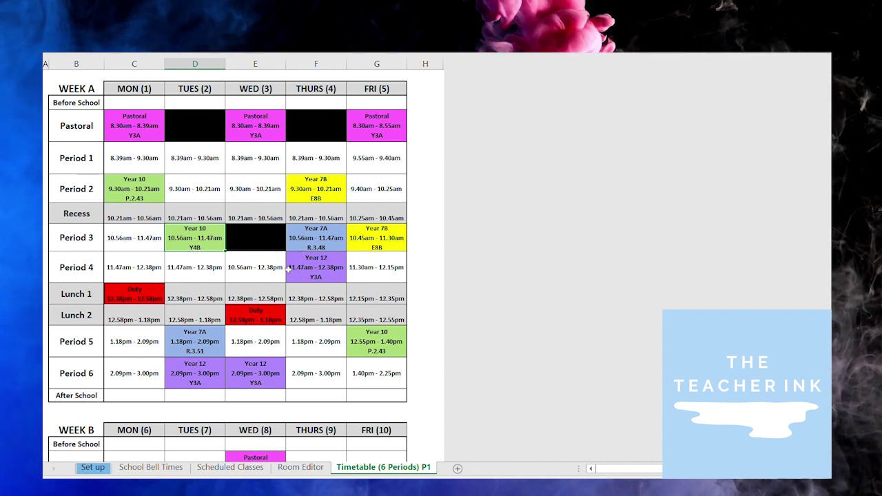
click(301, 467)
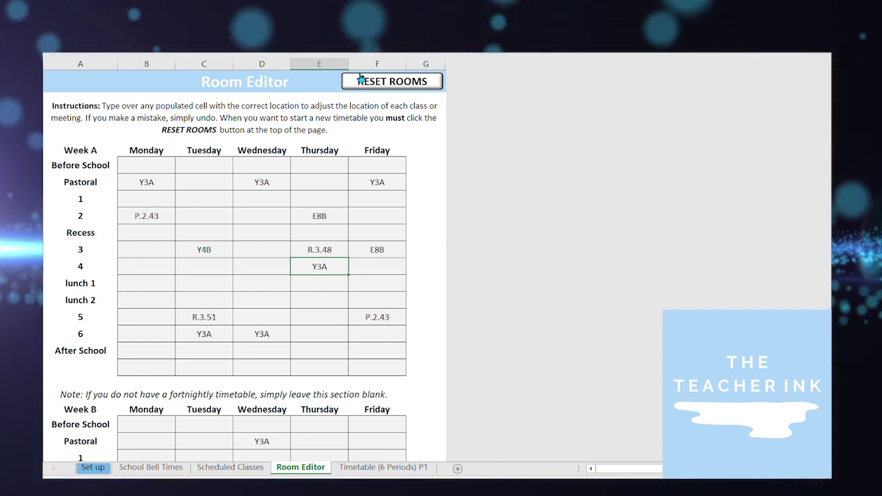
click(218, 250)
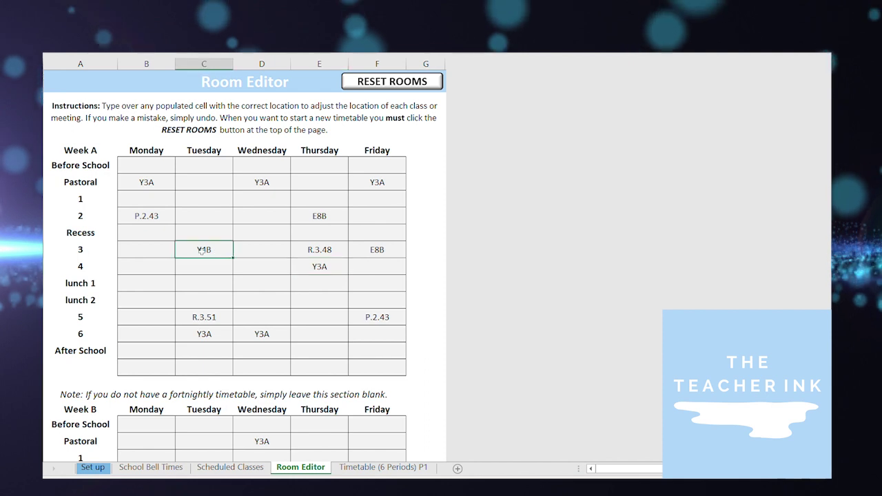
click(337, 254)
click(414, 86)
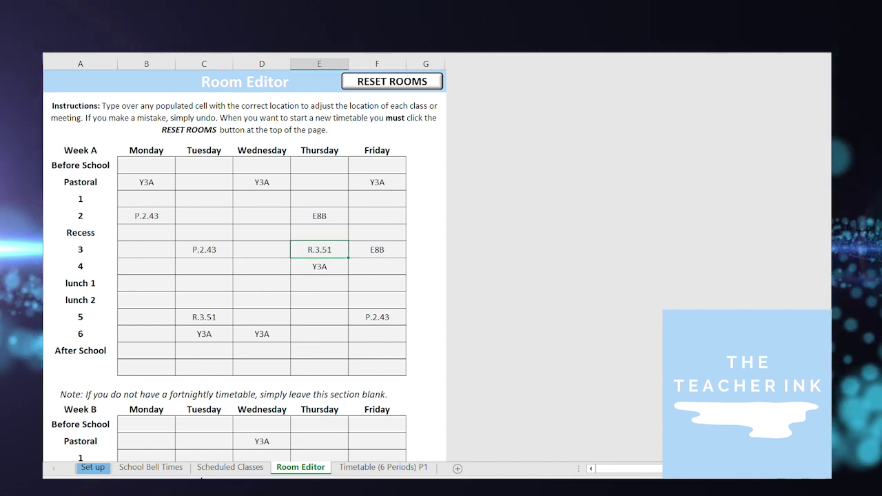
- Delete Year 7A, the Wednesday Pastoral entry and Year 7B from the Week B grid
click(206, 467)
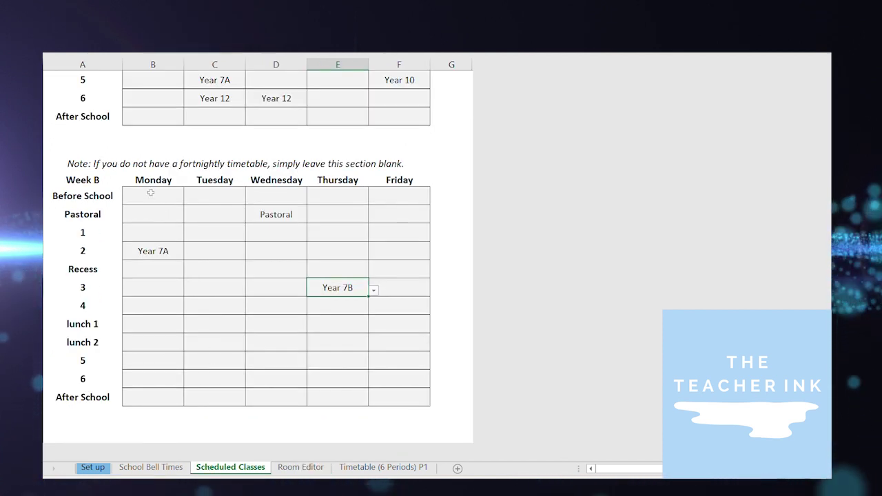
drag(150, 193, 391, 390)
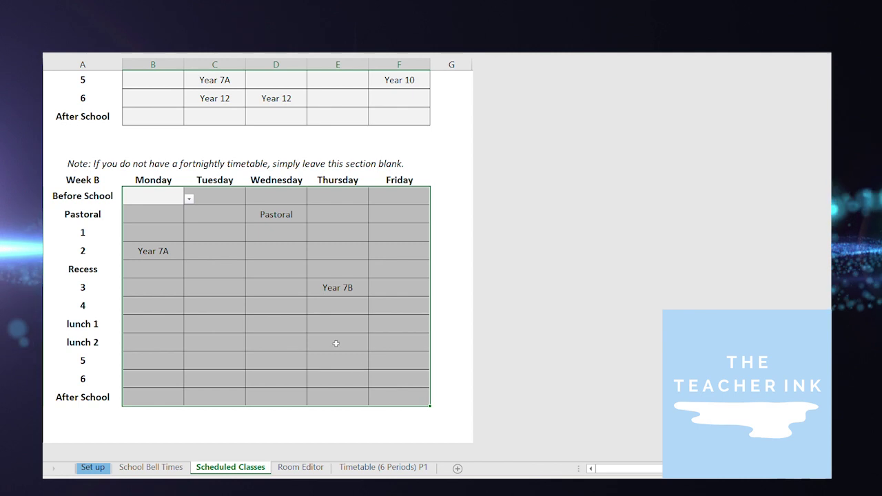
scroll(336, 343, up, 2)
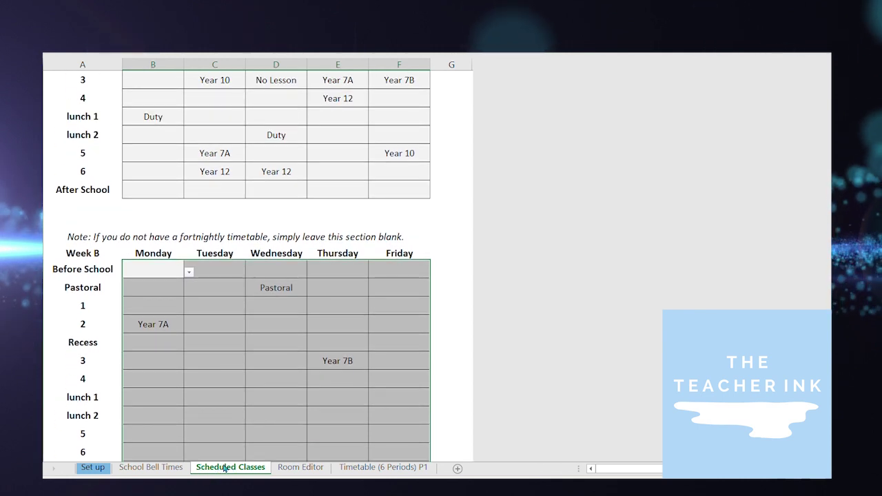
click(161, 335)
key(Delete)
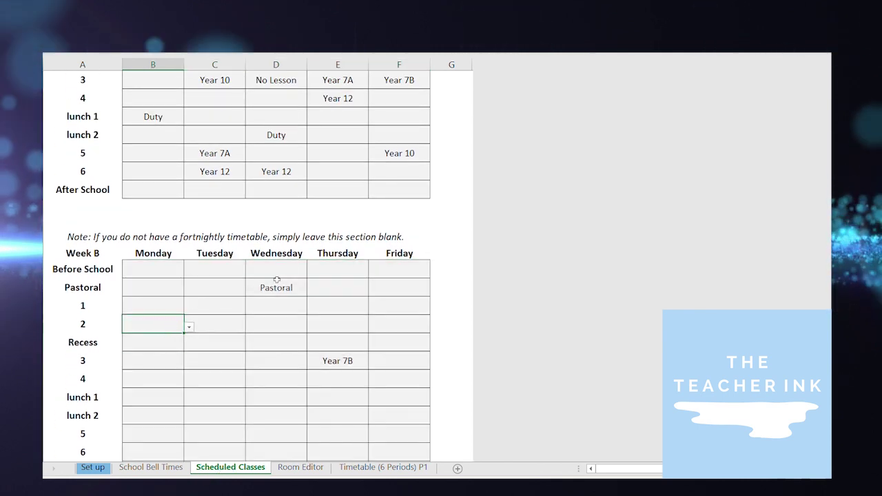
click(290, 289)
key(Delete)
click(325, 359)
key(Delete)
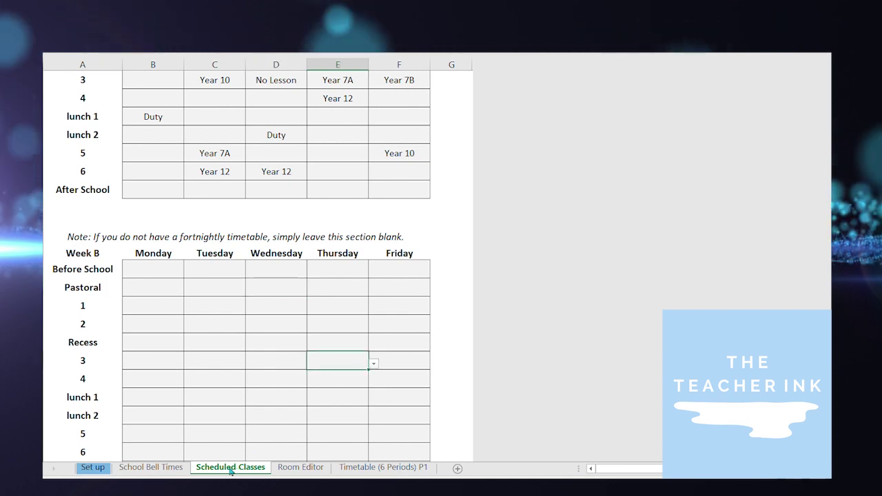
- Clear the entire Week A grid and view the bell-times-only timetable
scroll(234, 339, up, 3)
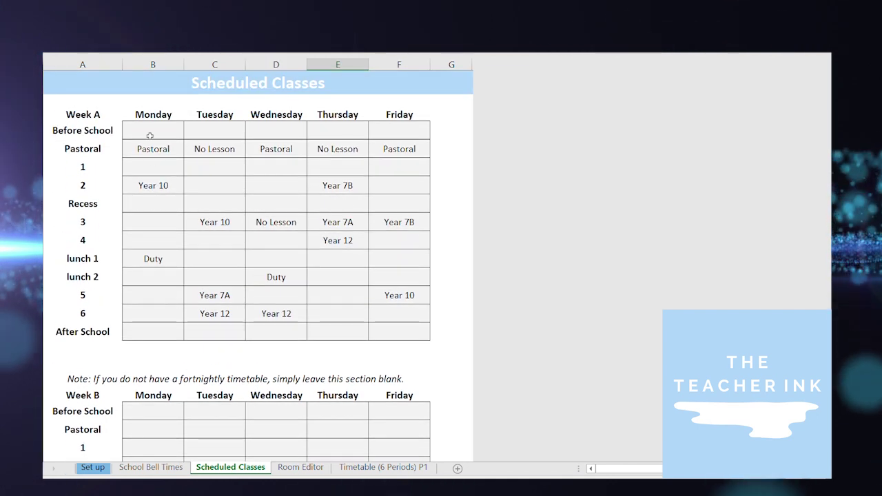
drag(127, 131, 419, 340)
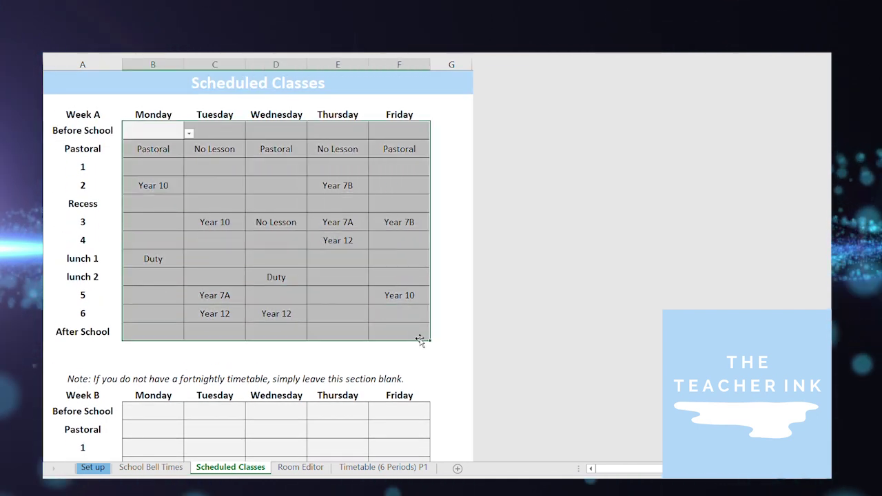
key(Delete)
click(200, 167)
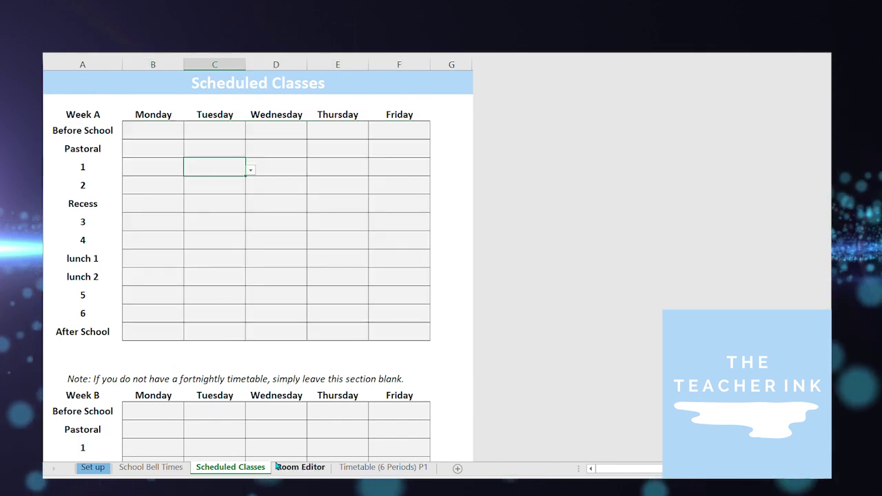
click(345, 467)
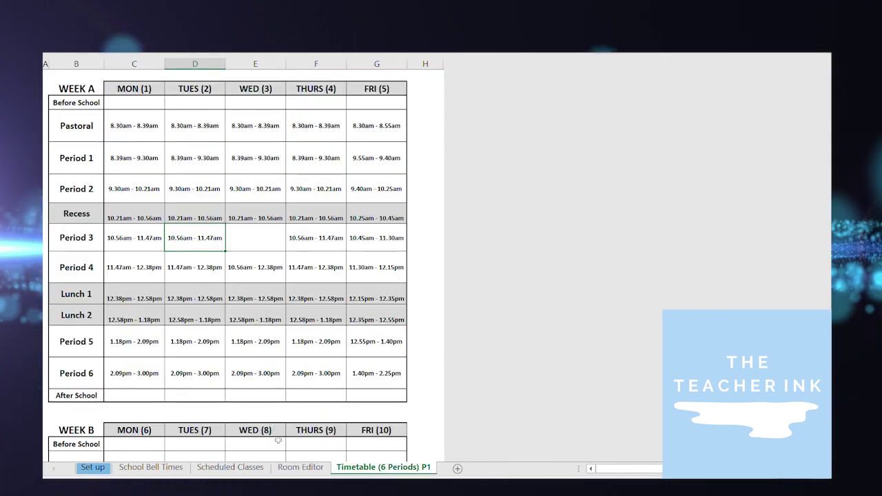
- Scroll through the Room Editor sheet to confirm it no longer lists any rooms
click(300, 467)
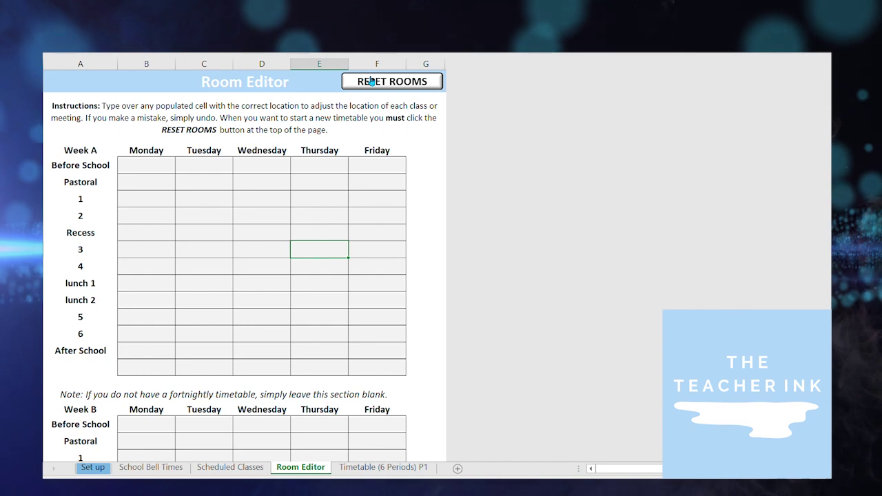
scroll(227, 215, down, 3)
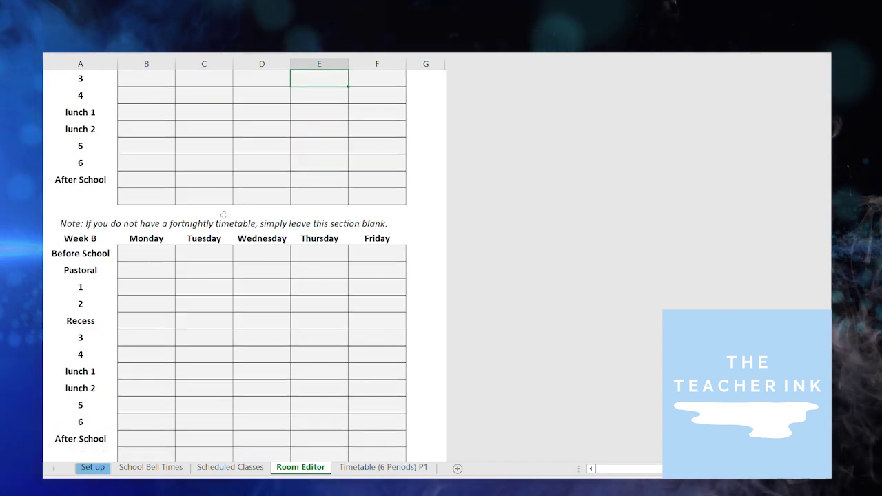
scroll(224, 215, down, 2)
- Return to the Set up sheet and select the class codes and locations in C3:D11
click(151, 467)
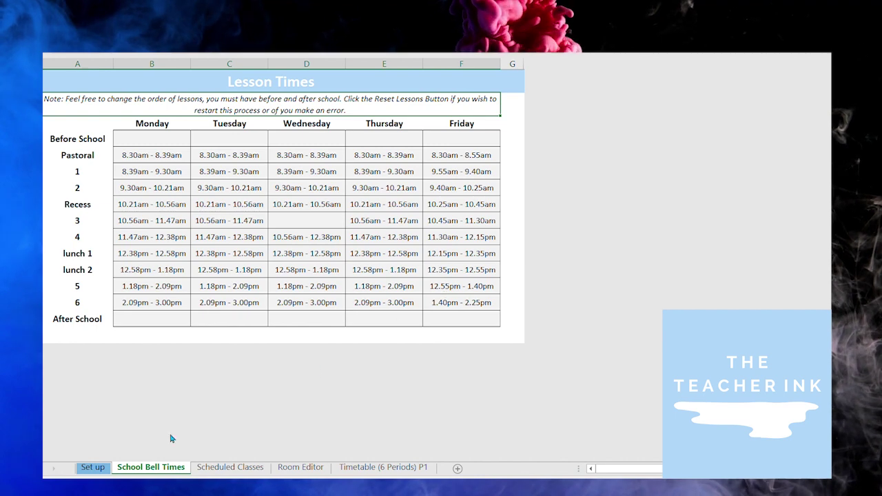
click(93, 467)
drag(140, 126, 206, 344)
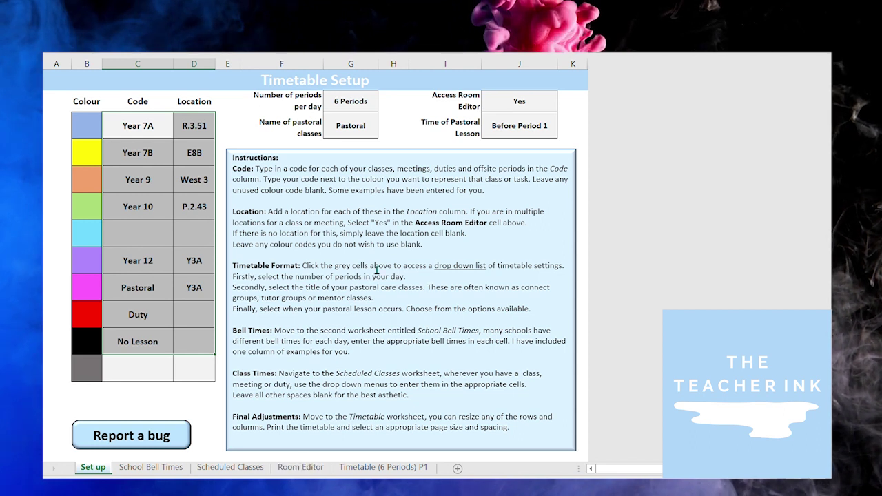